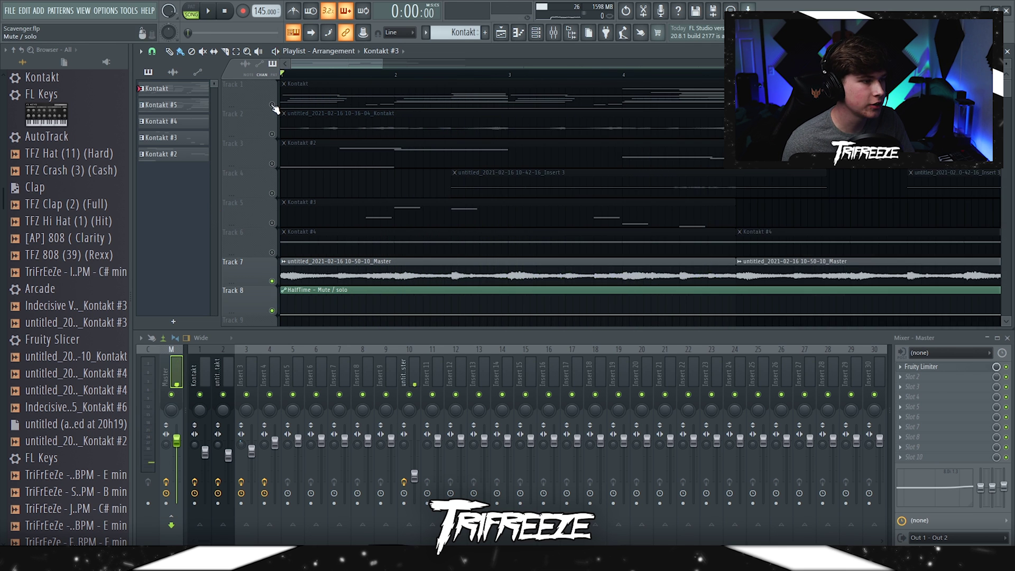
- Solo Track 1, enlarge the note area of the Kontakt pattern's piano roll and play the melody back
right_click(272, 105)
scroll(296, 106, down, 3)
double_click(301, 102)
scroll(370, 239, down, 3)
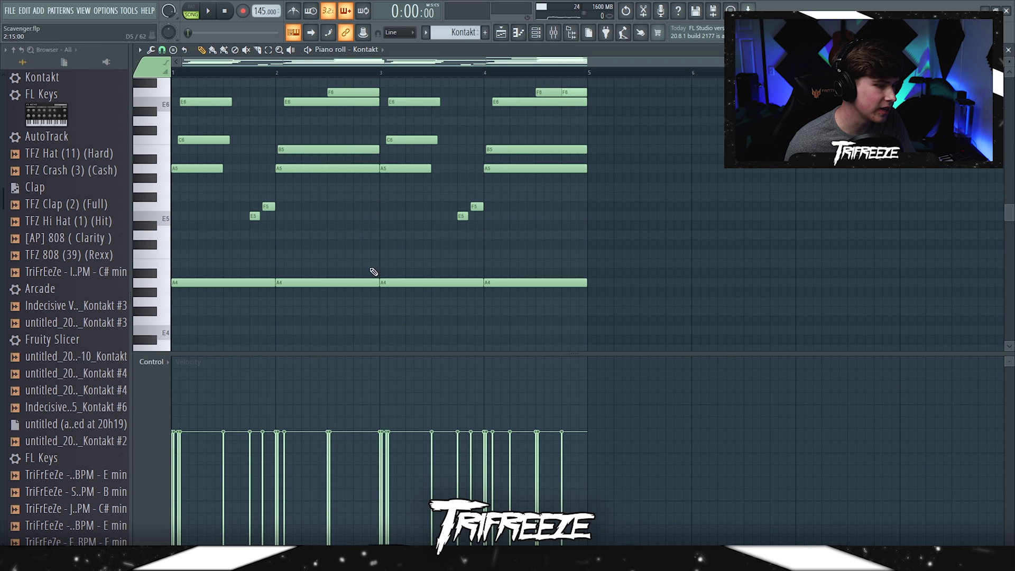
drag(379, 351, 377, 479)
key(space)
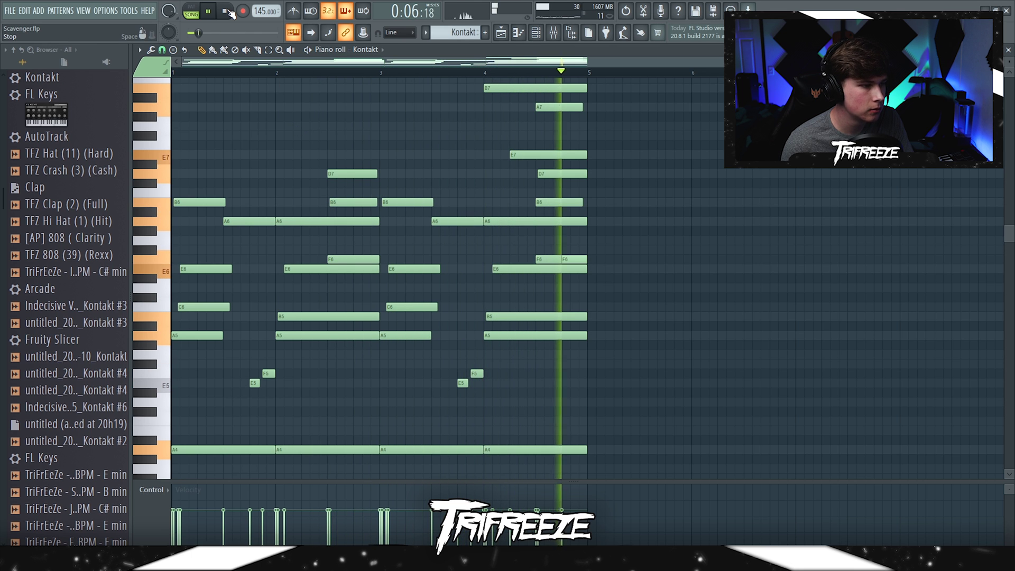
key(space)
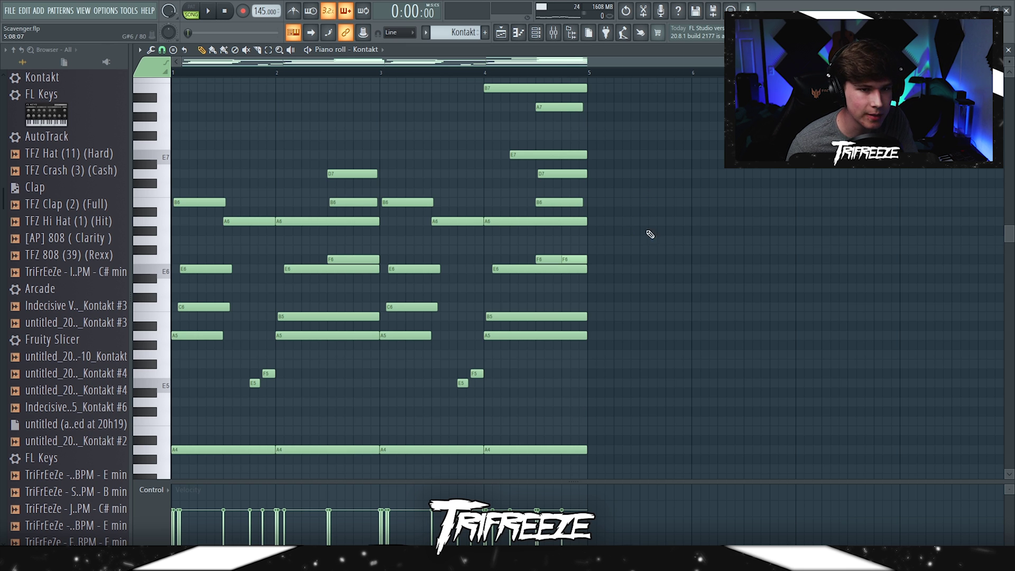
key(Escape)
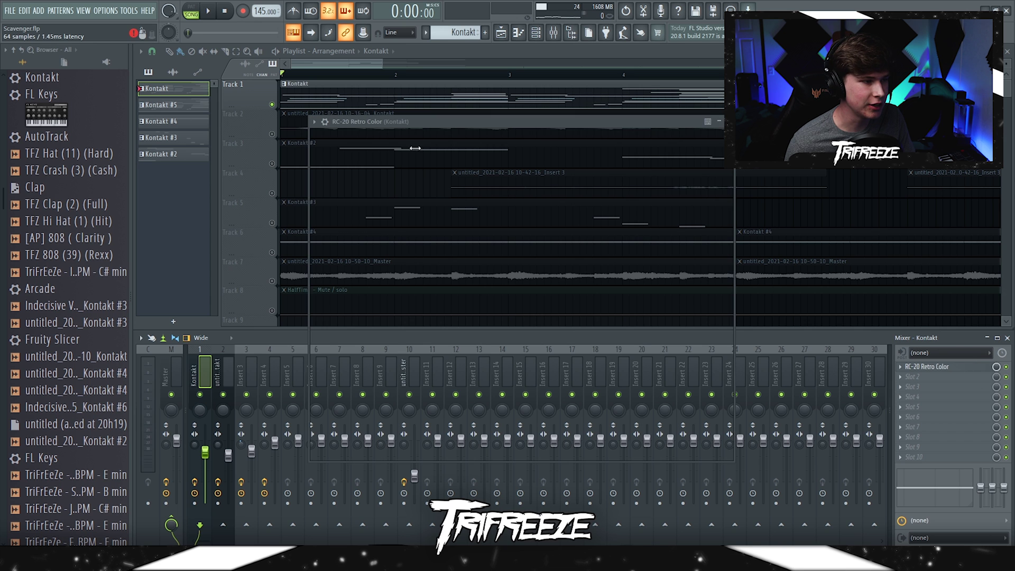
- Inspect the noise and wobble settings of RC-20 Retro Color on the Kontakt mixer track
click(928, 367)
click(489, 140)
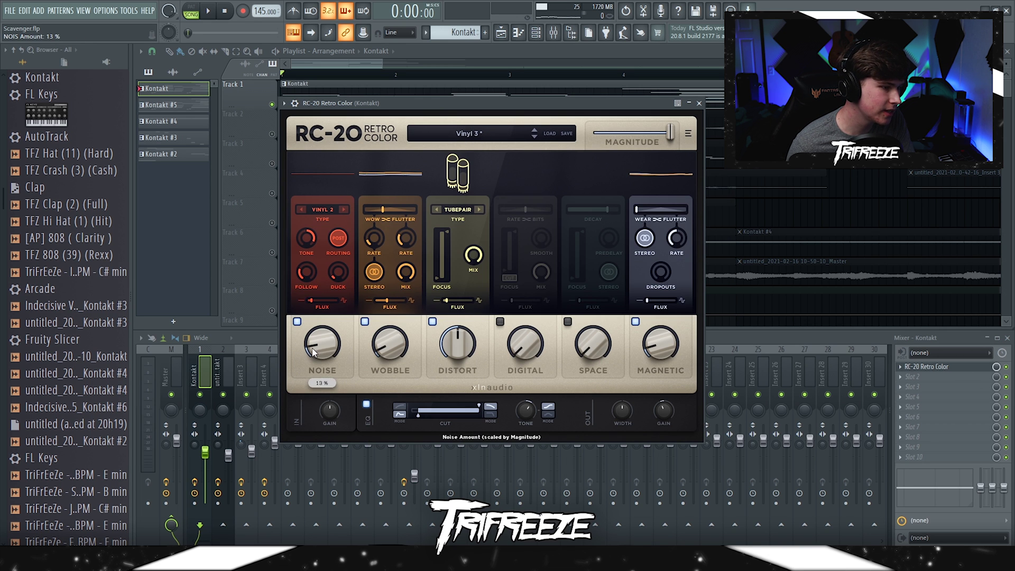
drag(379, 213, 373, 214)
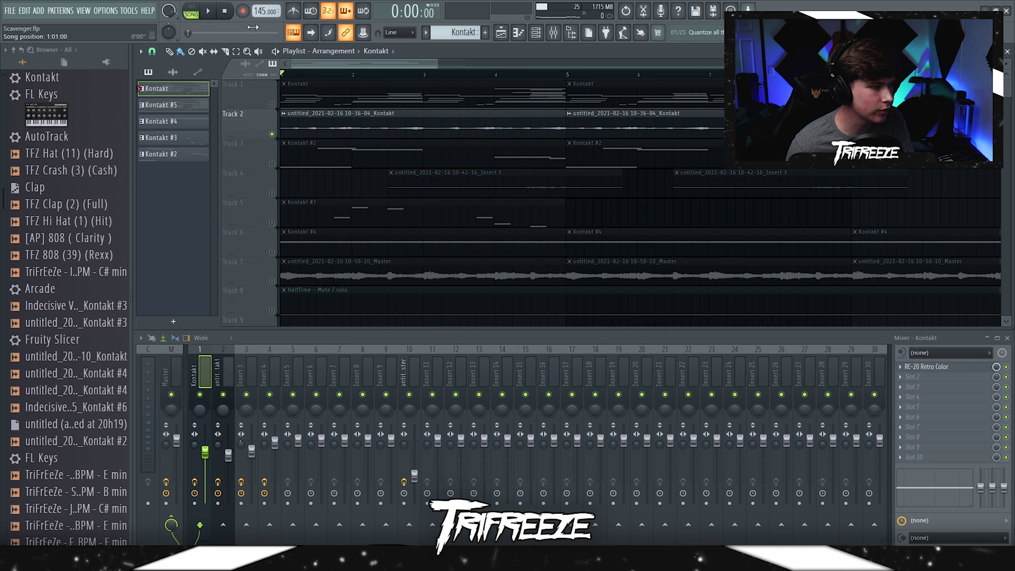
- Play back the Track 2 audio clip and solo Track 2 again after checking Track 1
click(204, 14)
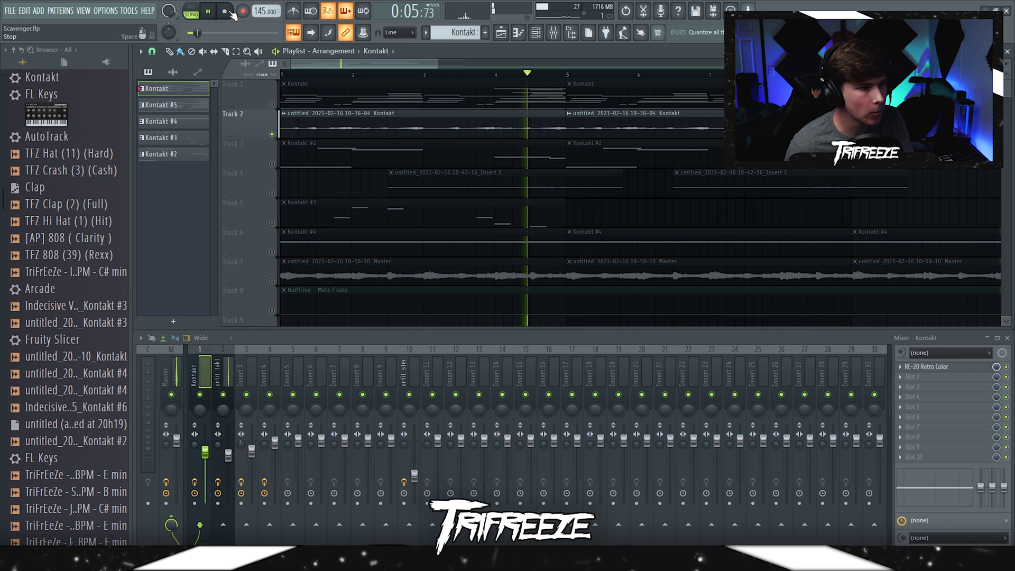
click(227, 12)
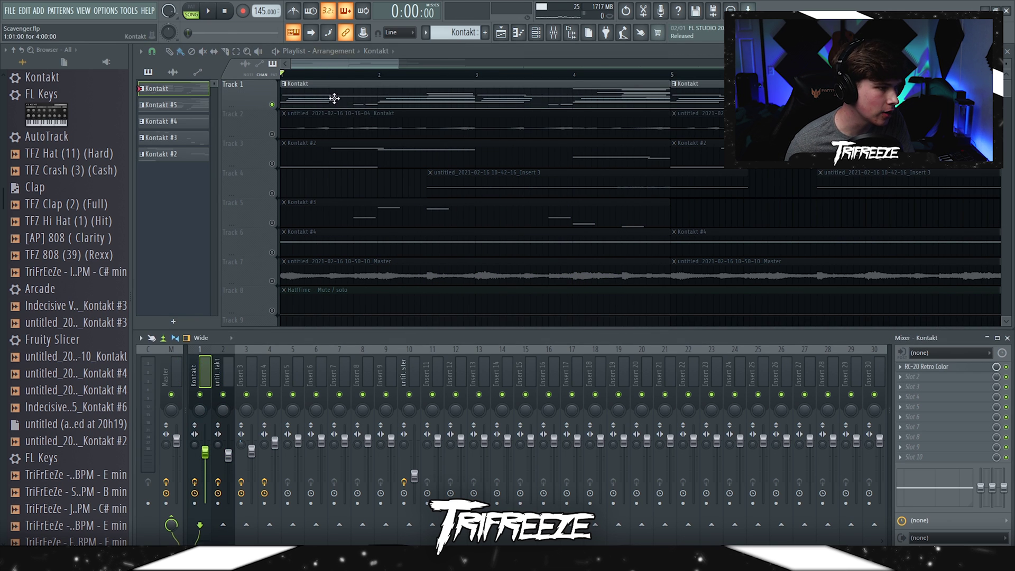
click(141, 338)
right_click(272, 134)
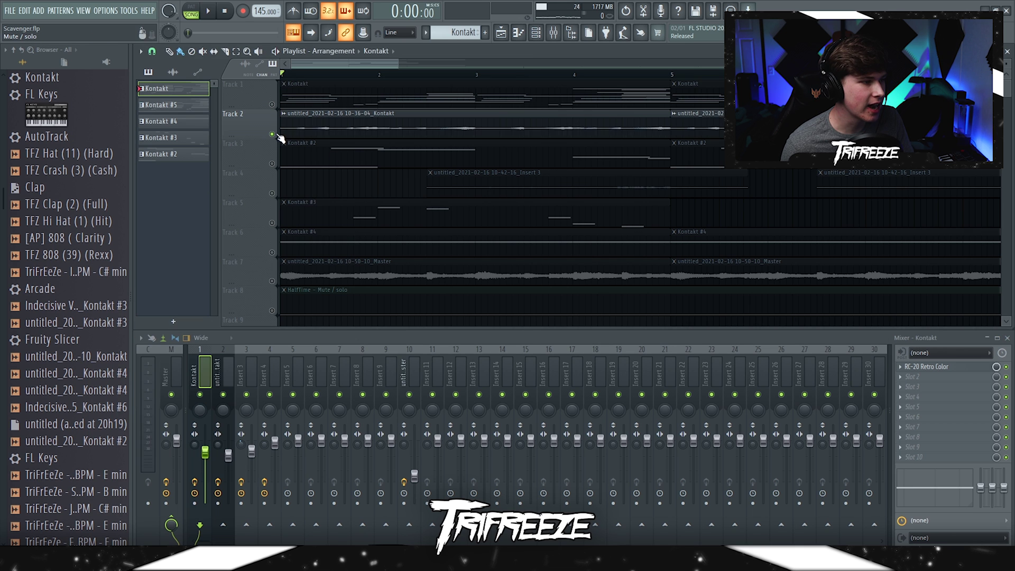
- Check the sampler settings of the Track 2 audio clip and play the clip again
scroll(310, 129, down, 3)
click(310, 129)
double_click(310, 128)
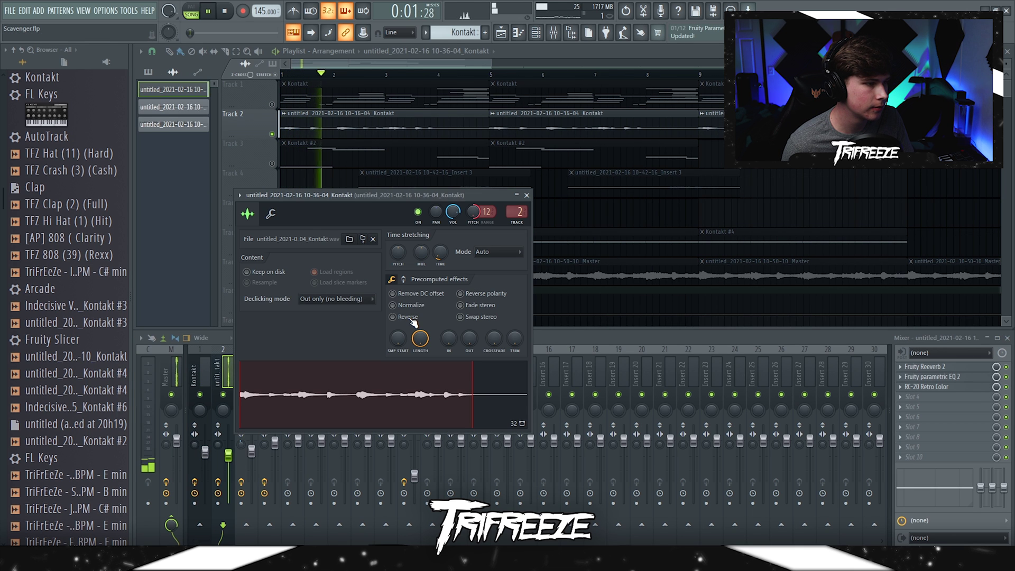
click(527, 196)
key(space)
scroll(312, 196, up, 3)
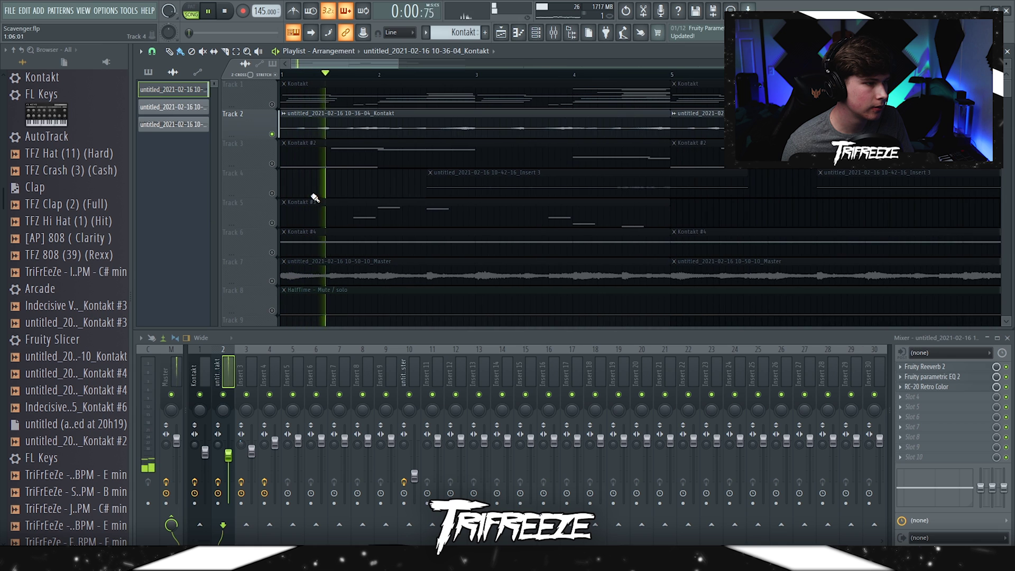
key(space)
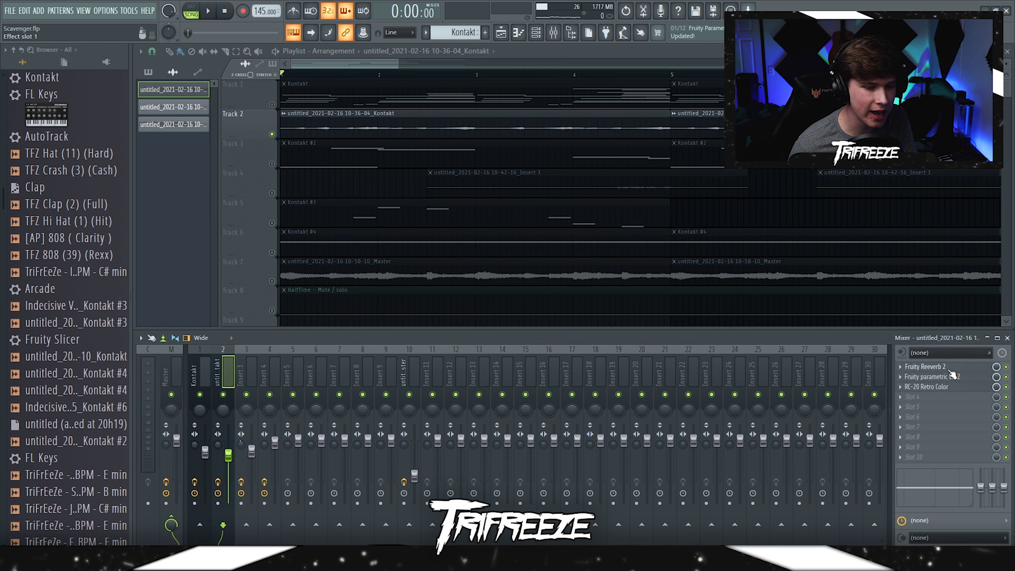
- Inspect Fruity Reeverb 2 and the Fruity parametric EQ 2 curve on the Track 2 clip's mixer insert during playback
click(950, 369)
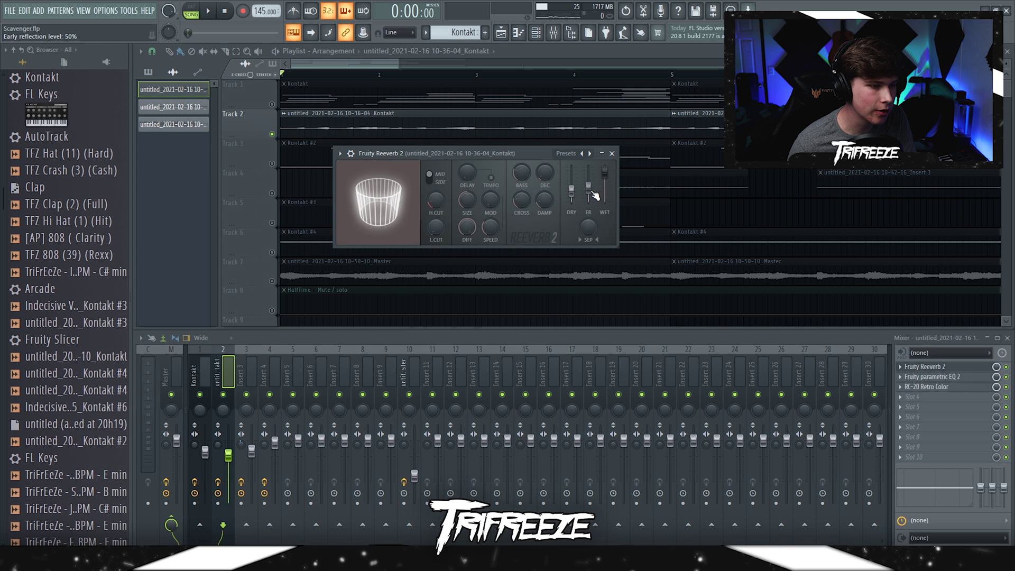
click(612, 153)
click(934, 377)
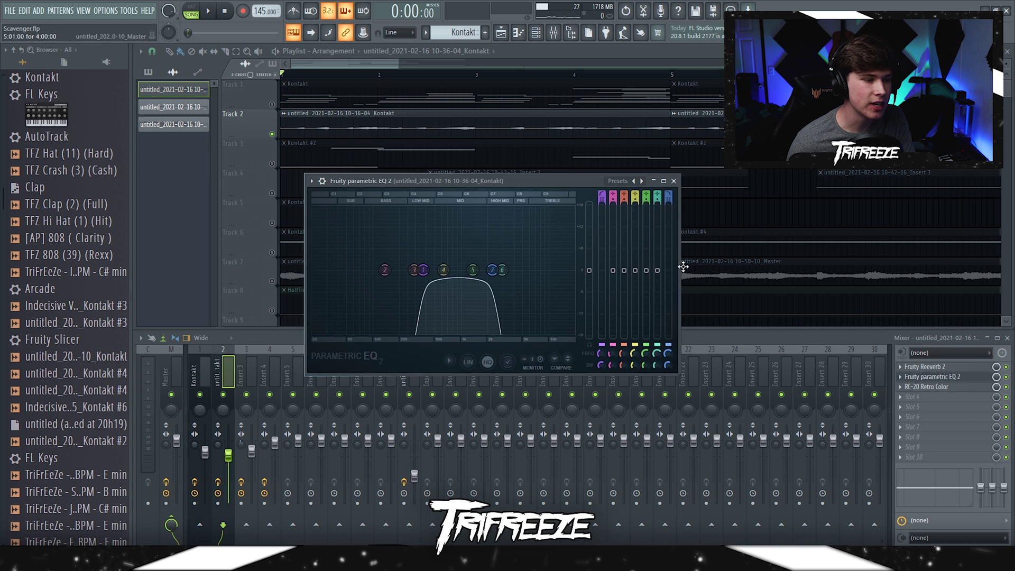
drag(456, 182, 511, 163)
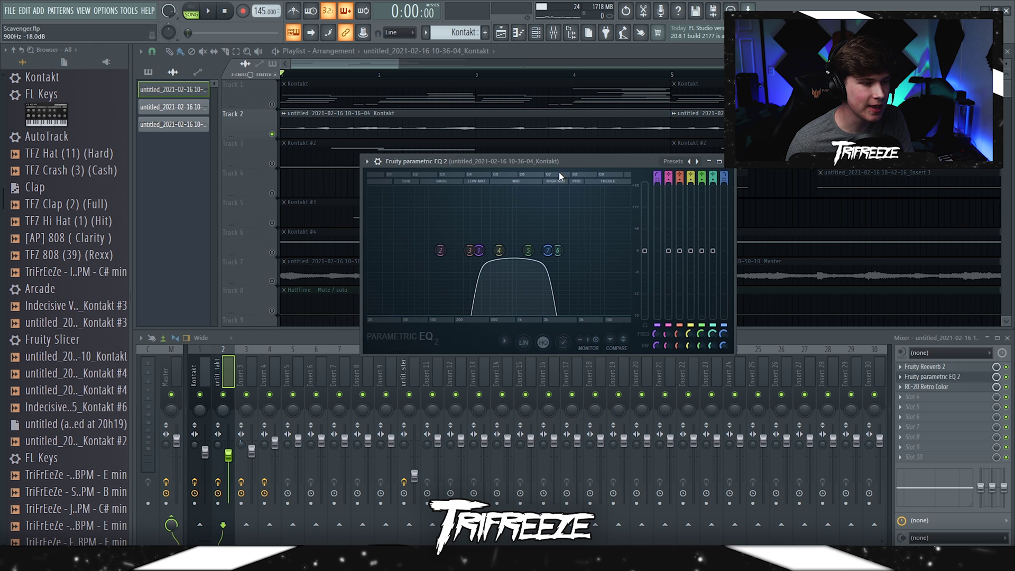
key(space)
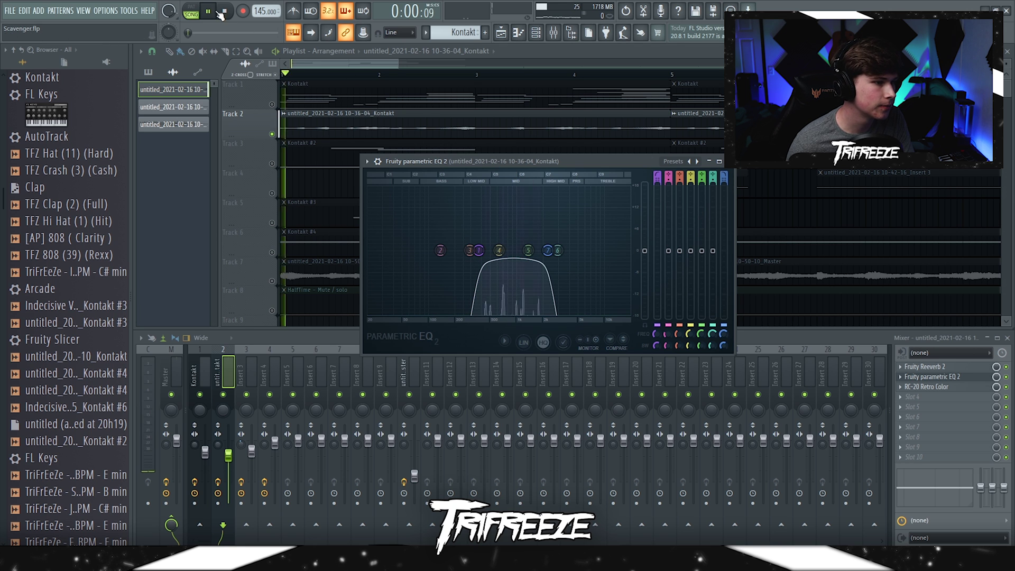
click(729, 161)
key(space)
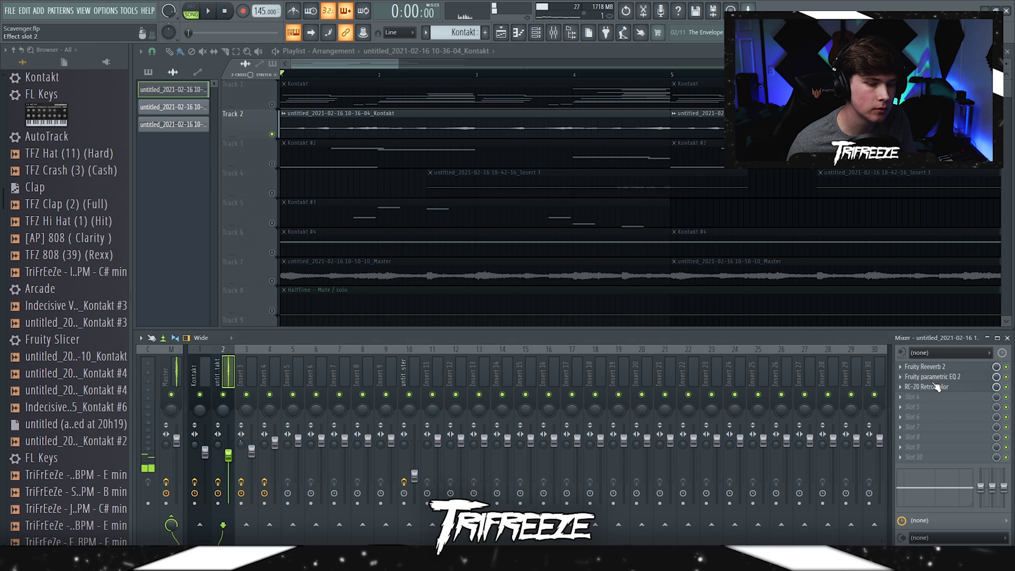
- In RC-20 Retro Color on the Track 2 clip's insert, set the Wobble module's wow/flutter balance to about 47%
click(940, 387)
drag(423, 113, 421, 92)
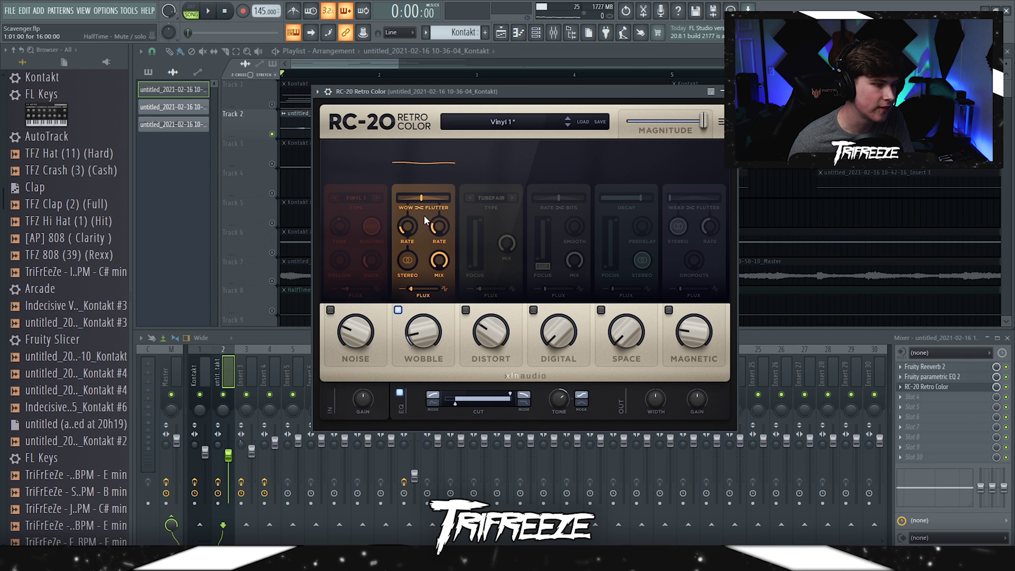
drag(424, 201, 420, 201)
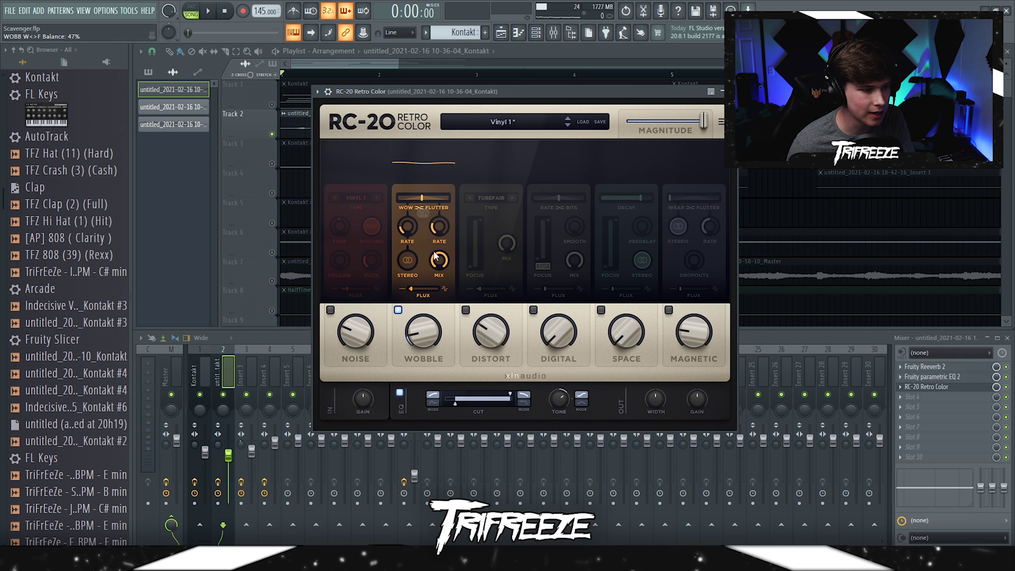
drag(422, 201, 422, 202)
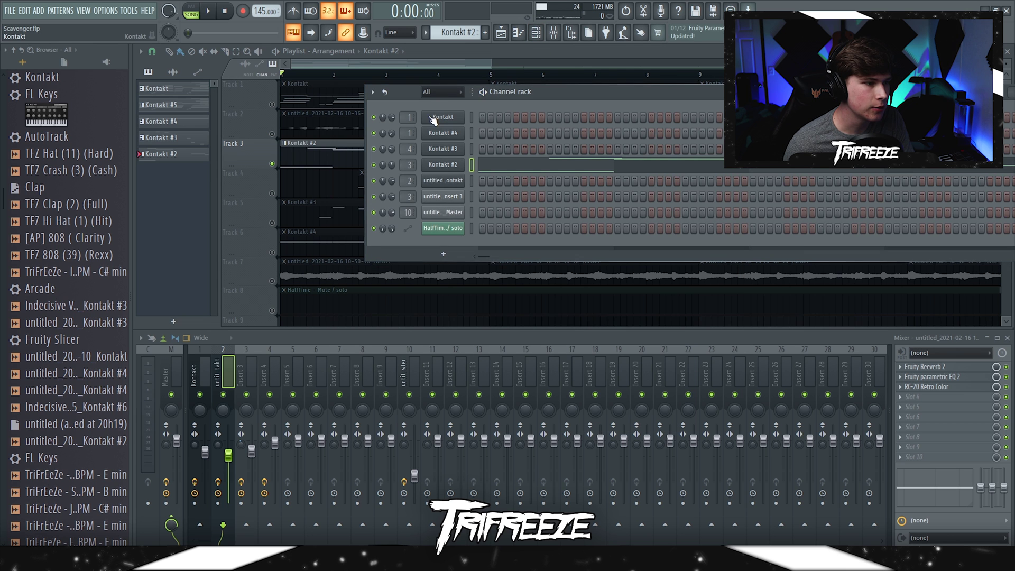
- Open the Kontakt channel's instrument and look through the NOIRE Pure Grand Piano presets
click(440, 117)
click(464, 160)
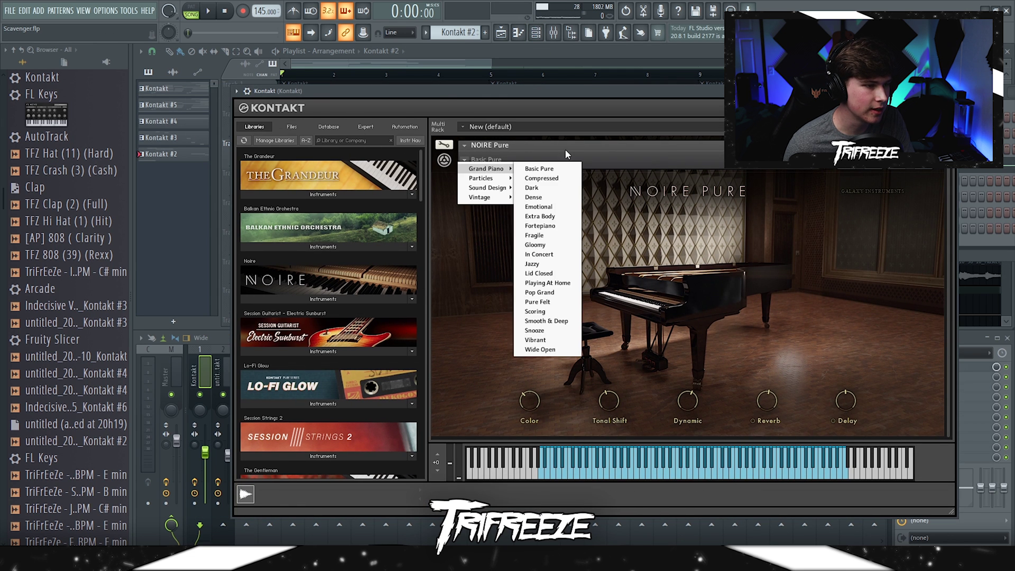
click(571, 141)
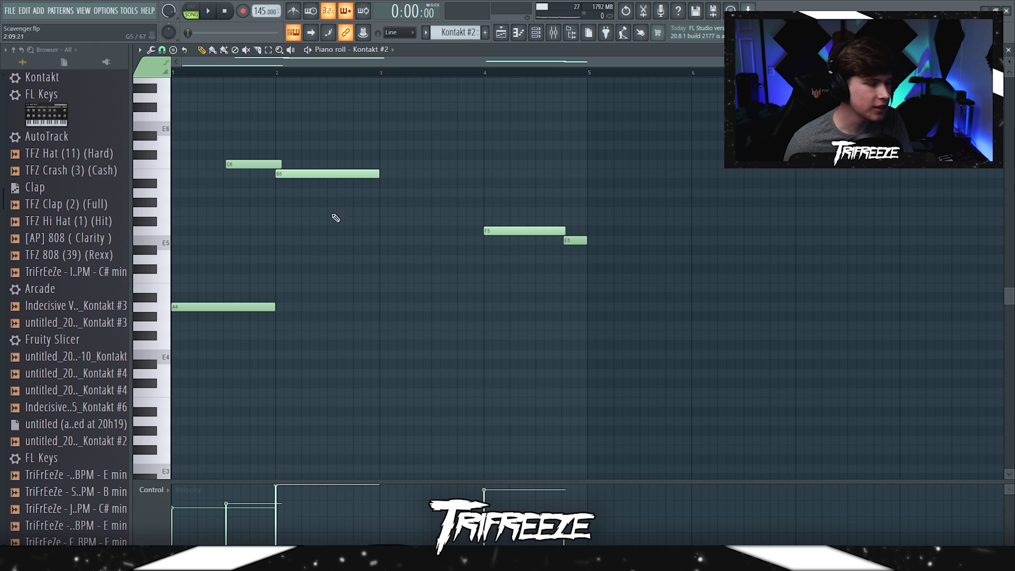
- Play back the Kontakt #2 melody in the piano roll, then close the piano roll
click(208, 12)
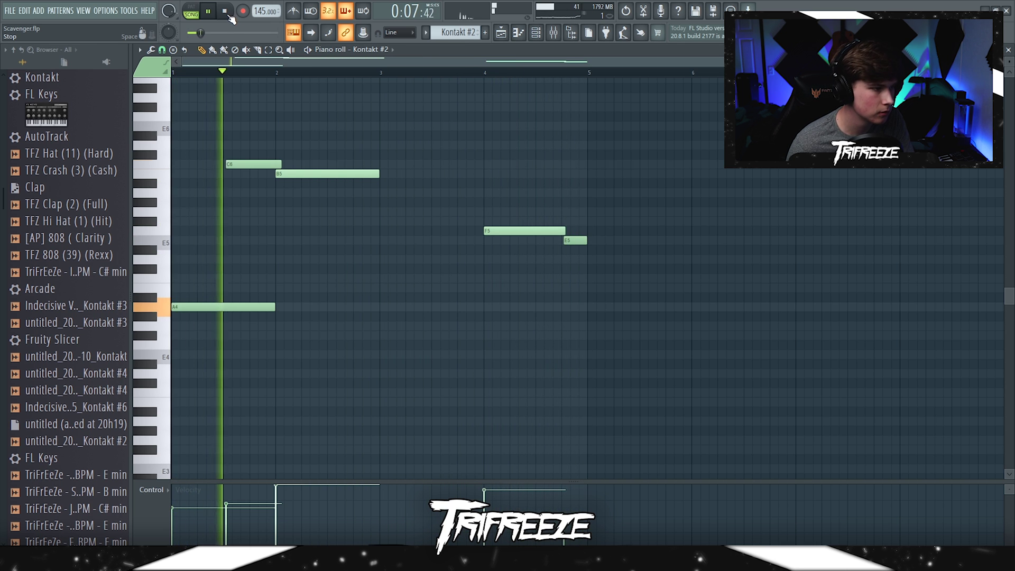
click(229, 14)
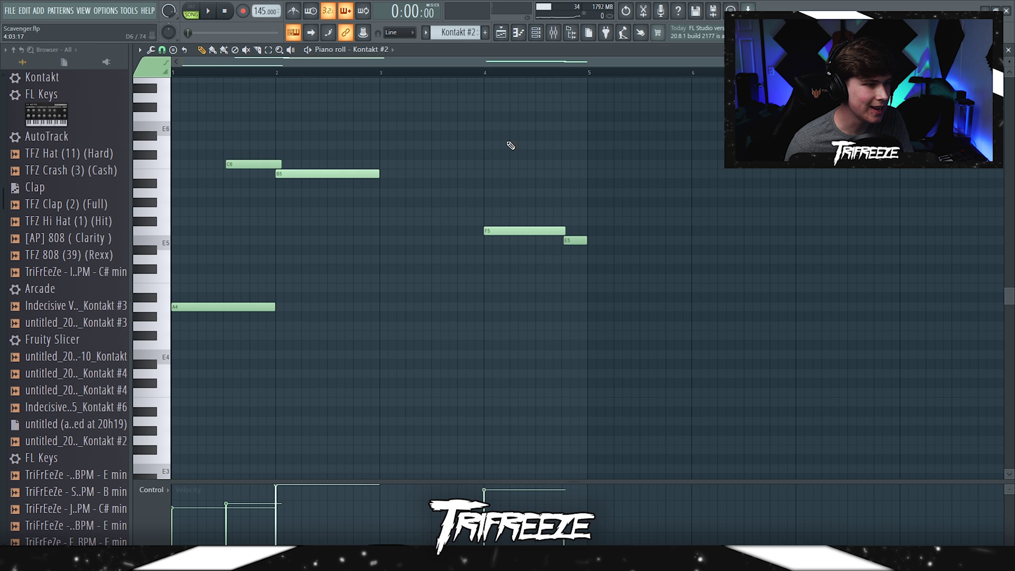
click(1009, 50)
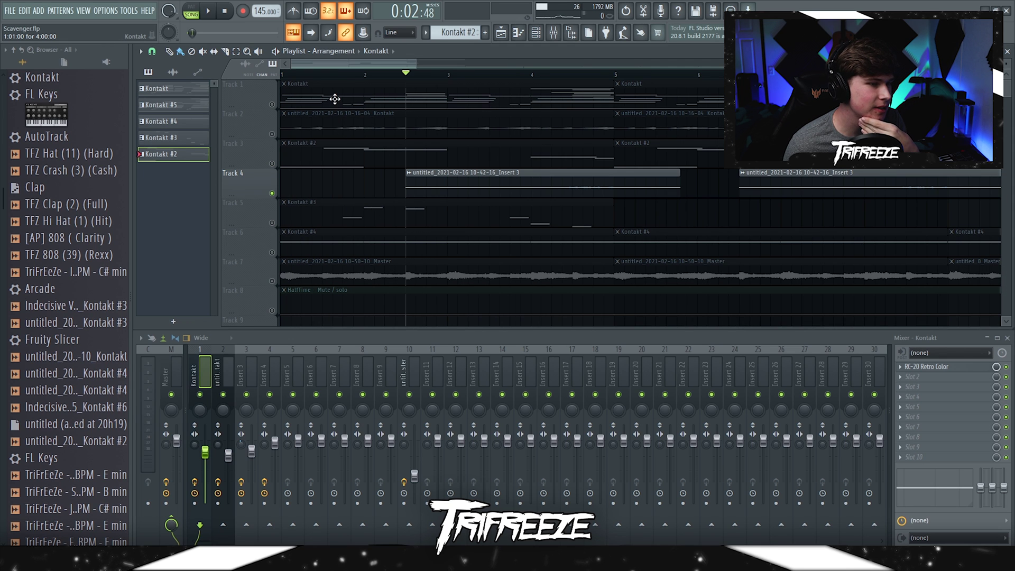
- Play back the soloed Track 4 audio clip recorded from Insert 3
click(334, 99)
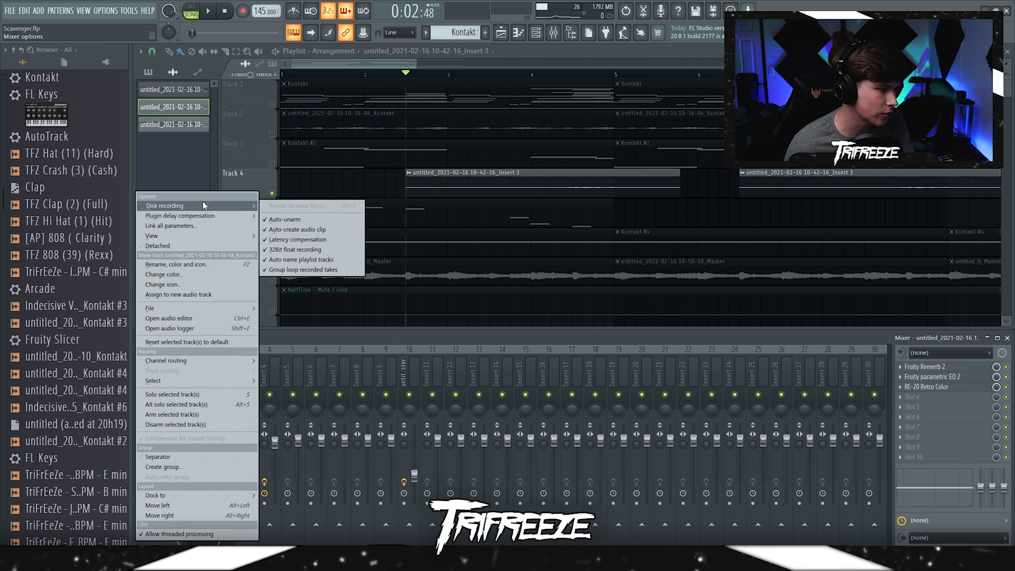
click(442, 190)
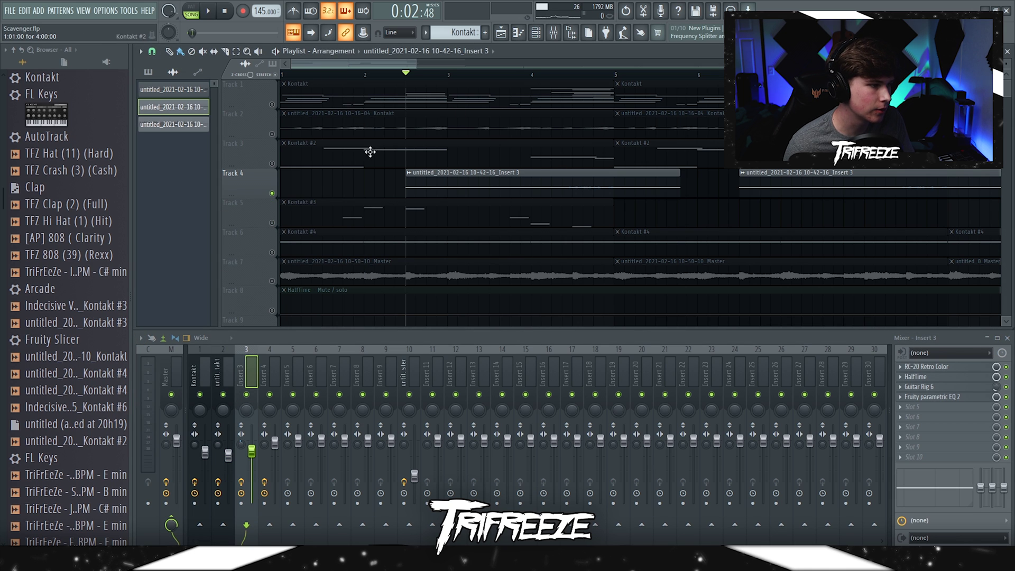
right_click(276, 195)
key(space)
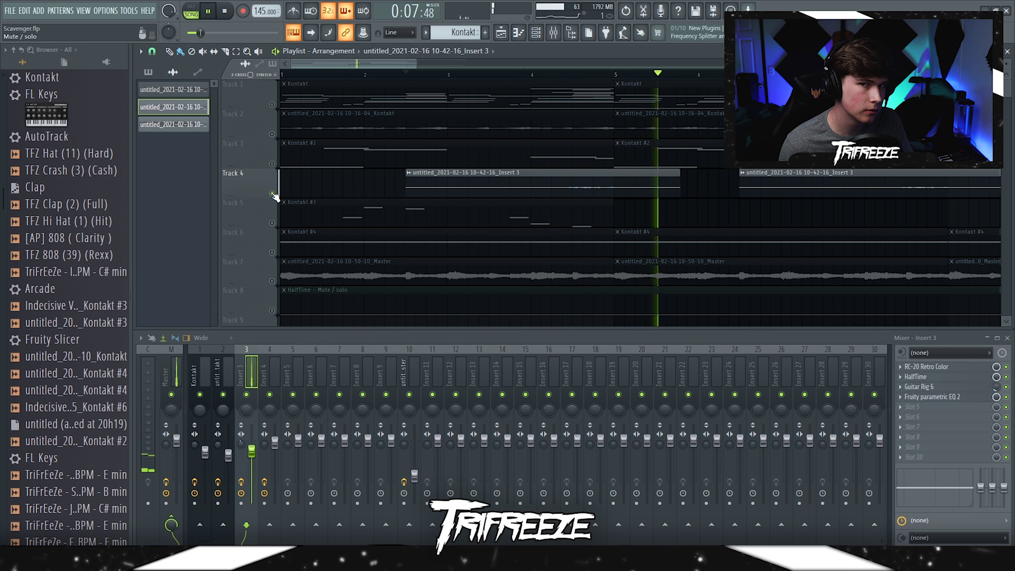
key(space)
- Inspect RC-20 Retro Color on Insert 3, including its Pad Magic preset, wow/flutter balance, wow rate and flutter rate
click(955, 370)
click(502, 135)
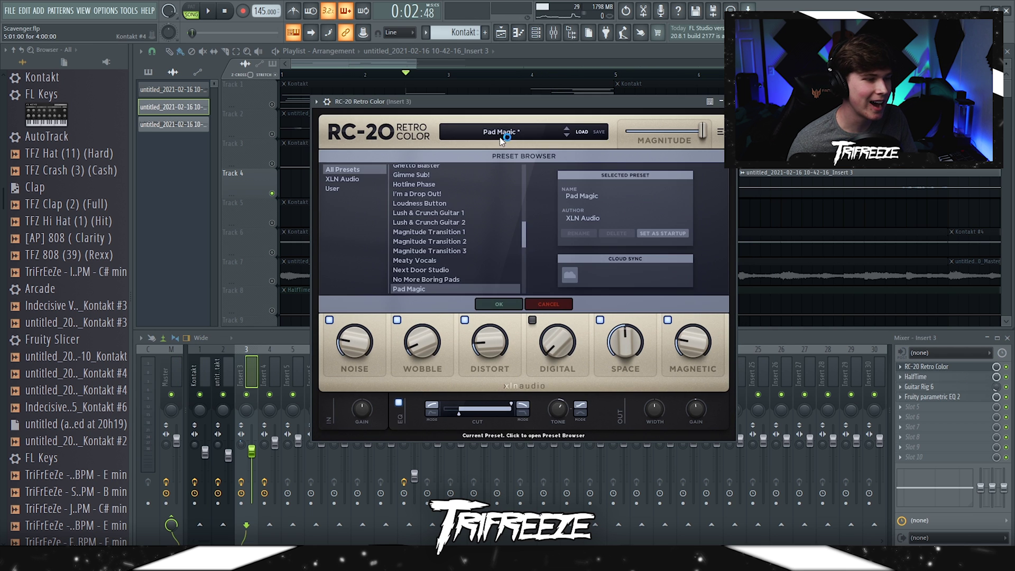
scroll(440, 224, up, 2)
scroll(445, 213, down, 5)
key(Escape)
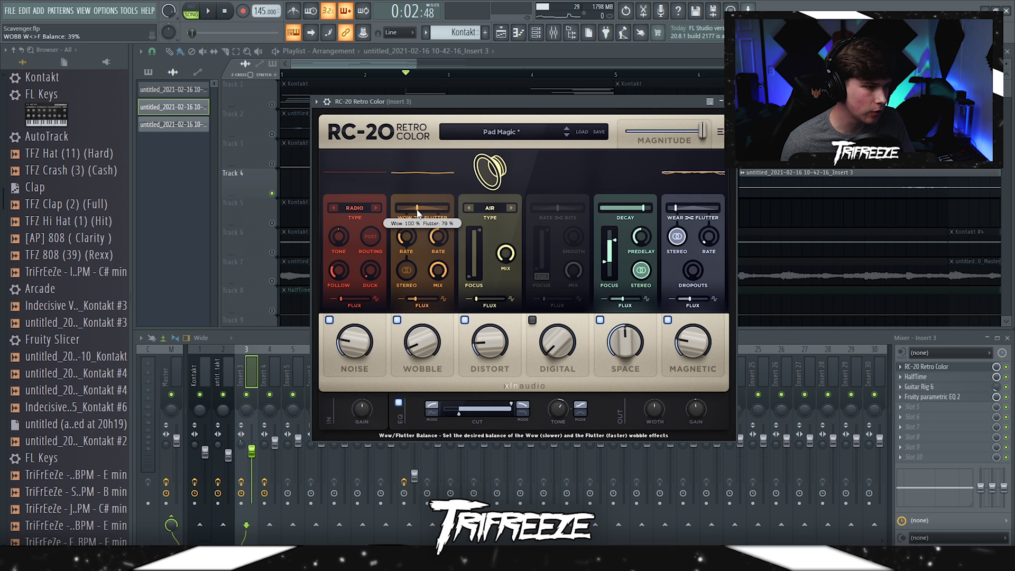
mouse_move(407, 241)
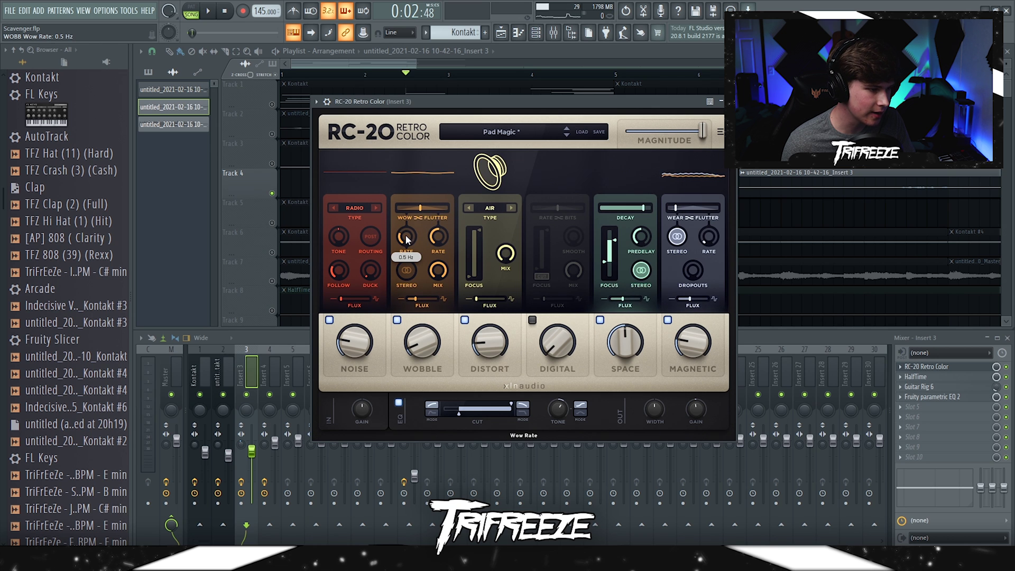
mouse_move(442, 239)
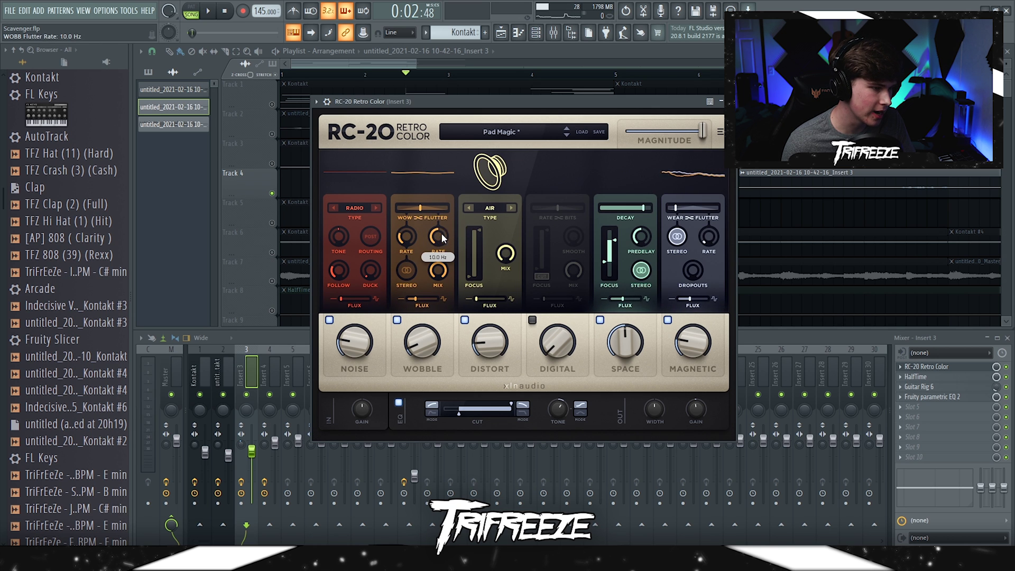
key(Escape)
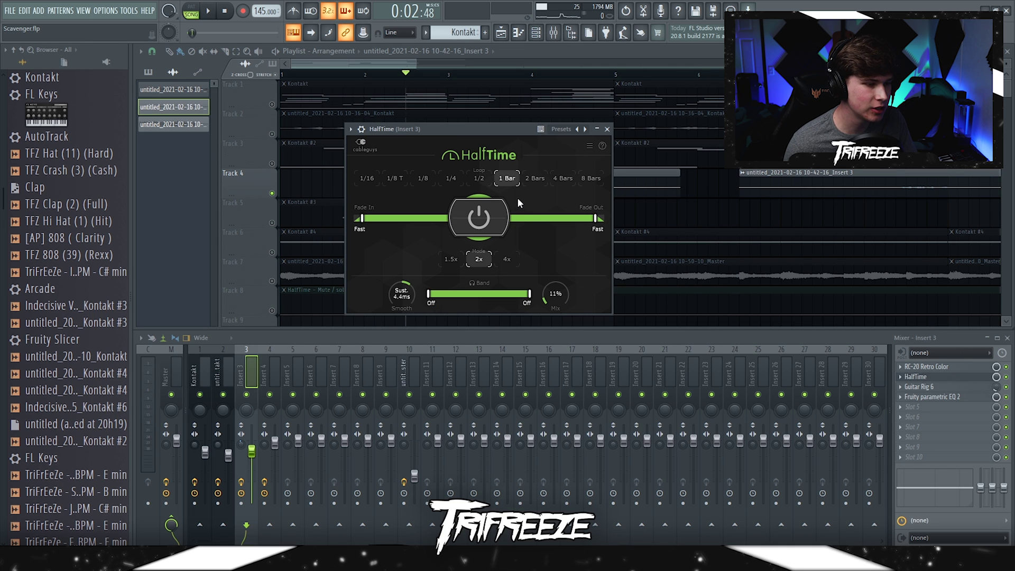
- Review HalfTime and the Guitar Rig 6 Spooky Choir preset on Insert 3, and check Guitar Rig 6's mix level
click(608, 129)
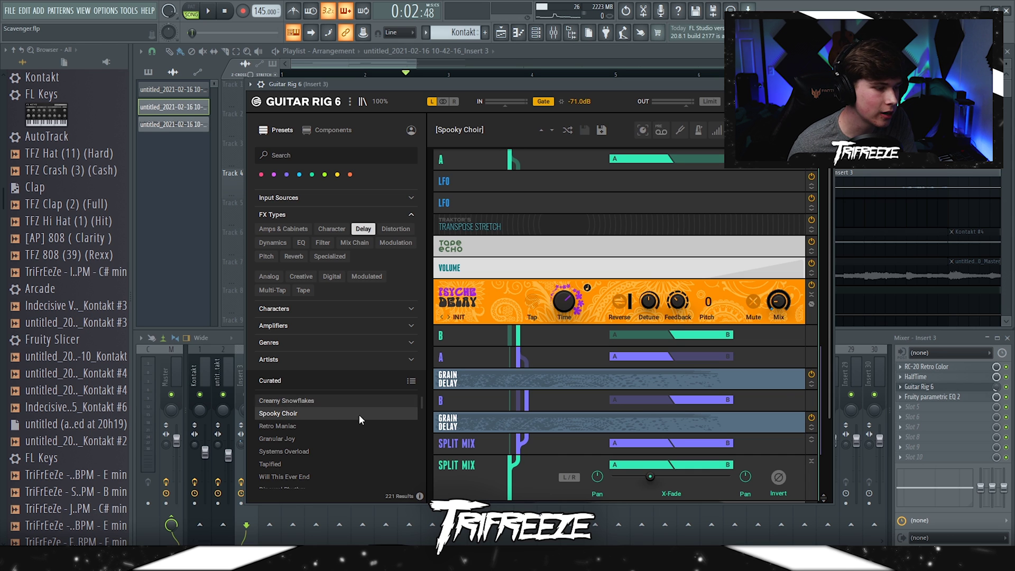
drag(997, 387, 996, 386)
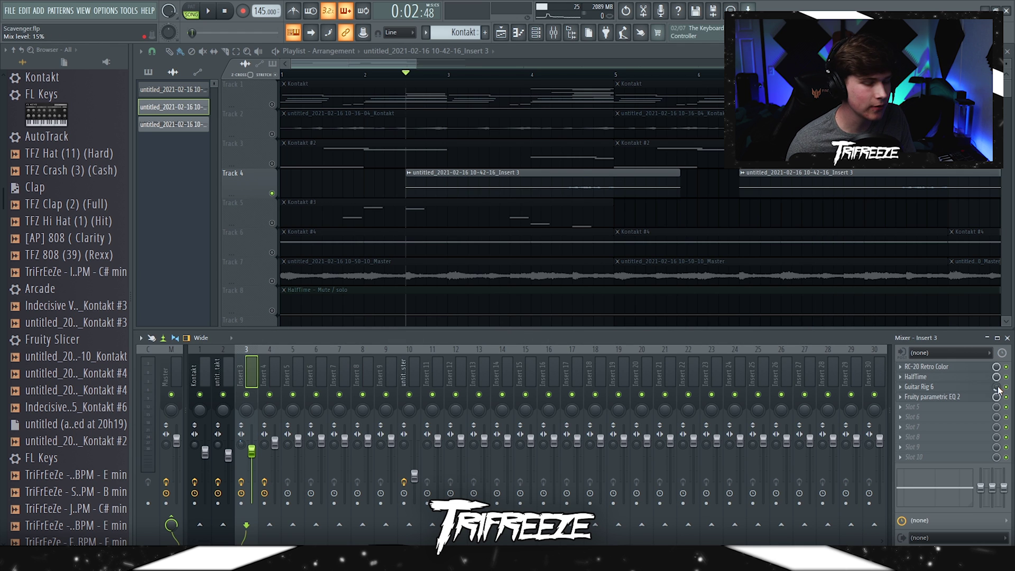
- Play back the soloed Track 4 clip with Guitar Rig 6's mix level at 100%, and check Fruity parametric EQ 2 on Insert 3
key(space)
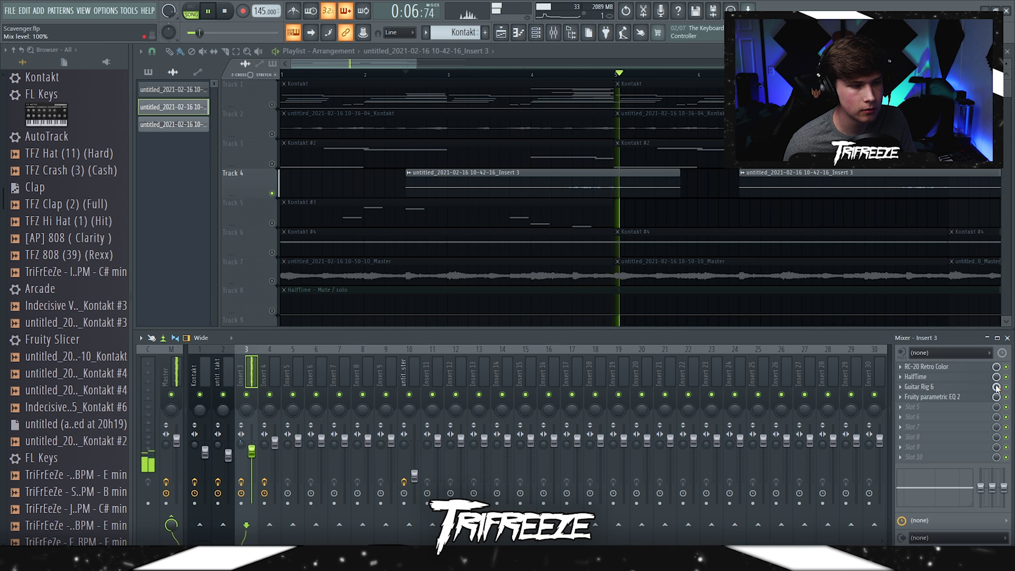
key(space)
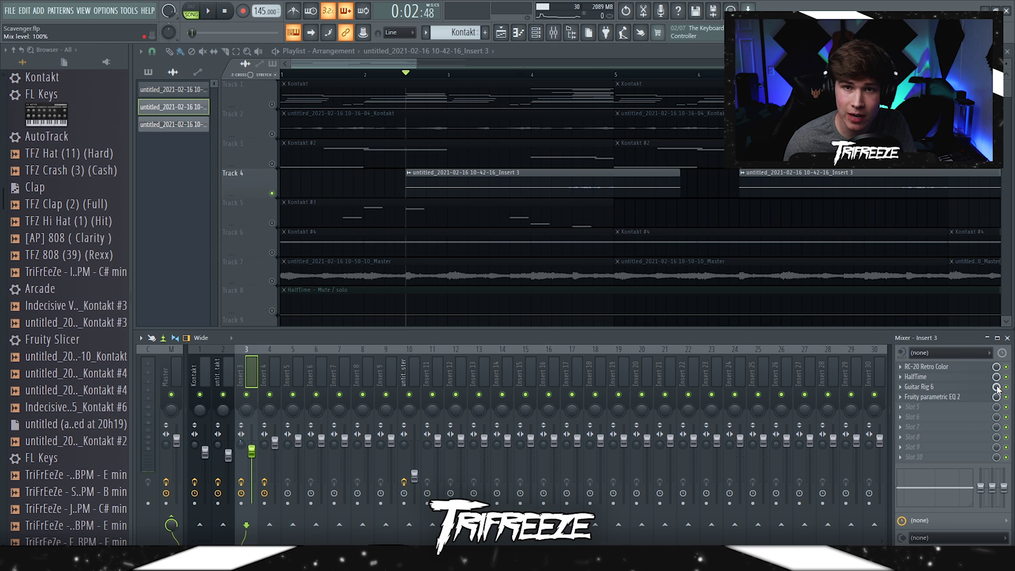
click(944, 397)
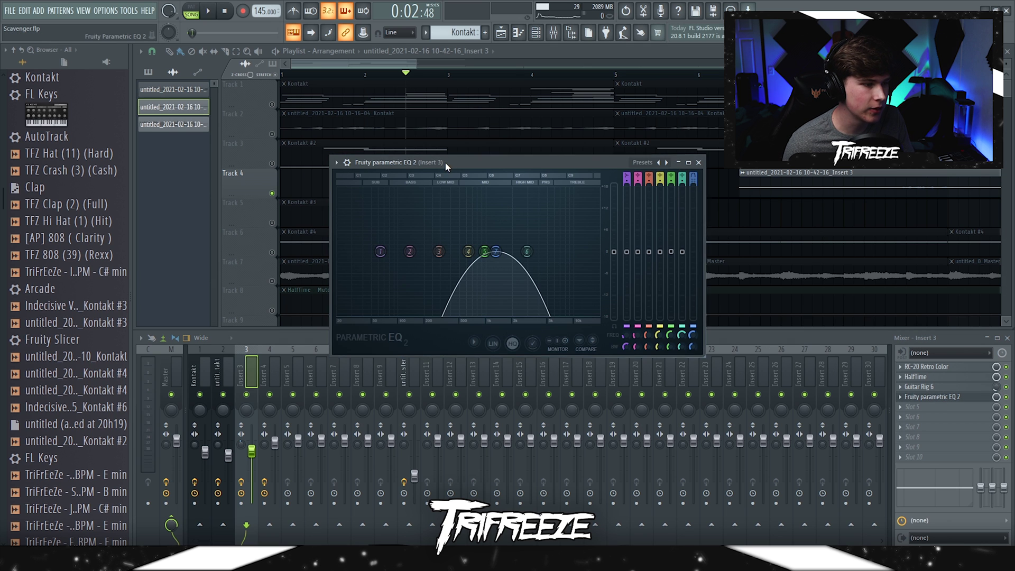
drag(445, 163, 453, 153)
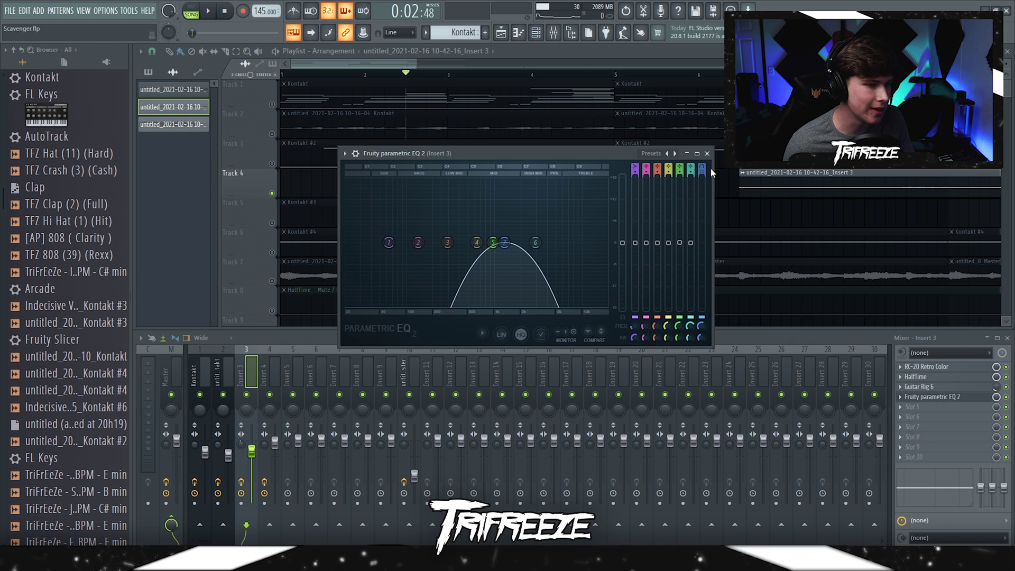
click(707, 154)
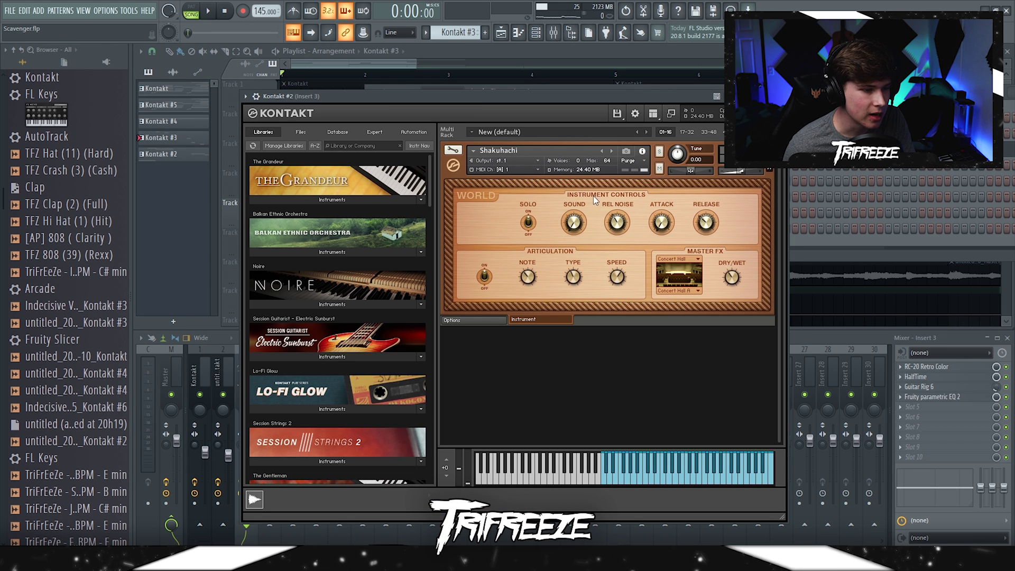
- Find the Shakuhachi in Kontakt #2's database under the Airy Flute type, then return to the library list
click(339, 132)
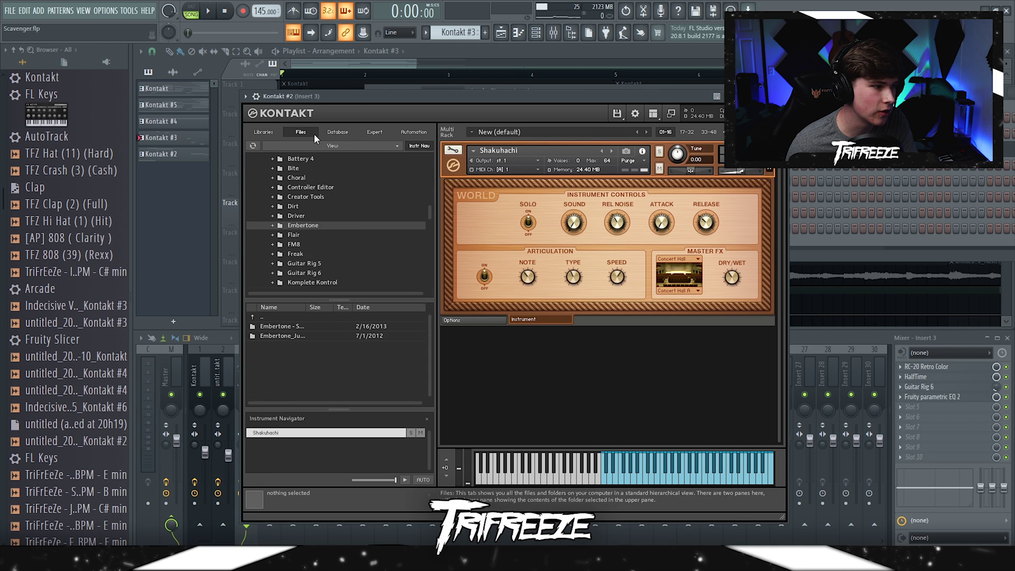
click(289, 227)
click(283, 235)
click(341, 199)
click(288, 375)
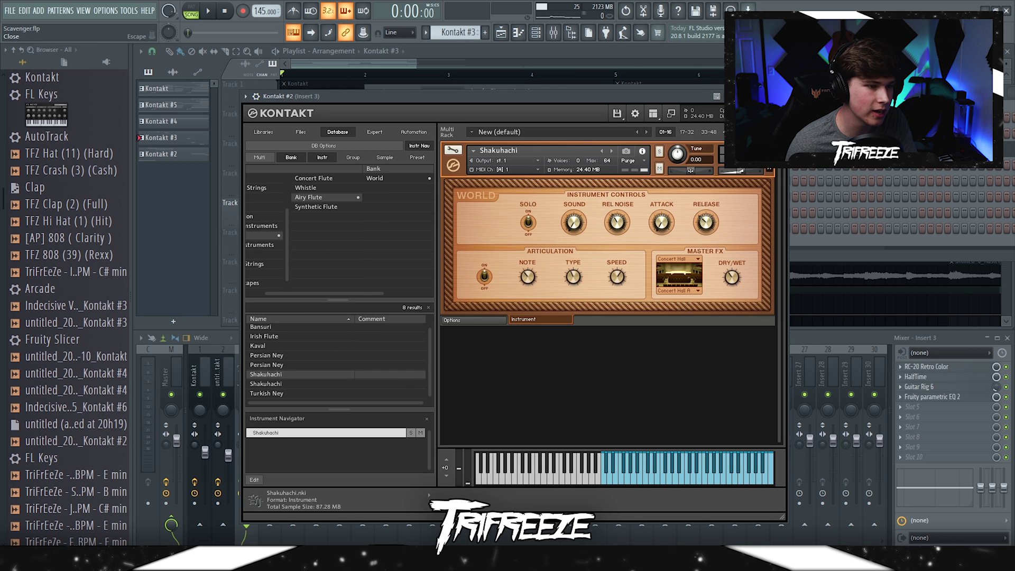
click(267, 131)
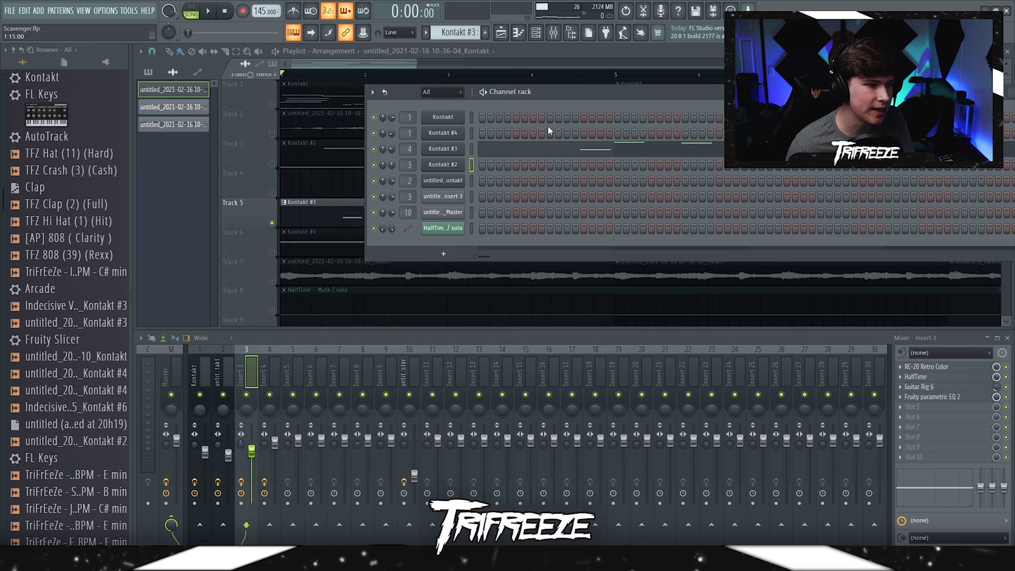
- Inspect the Celesta instrument loaded in Kontakt #3 and its database view, then close Kontakt
click(455, 152)
drag(490, 116, 524, 93)
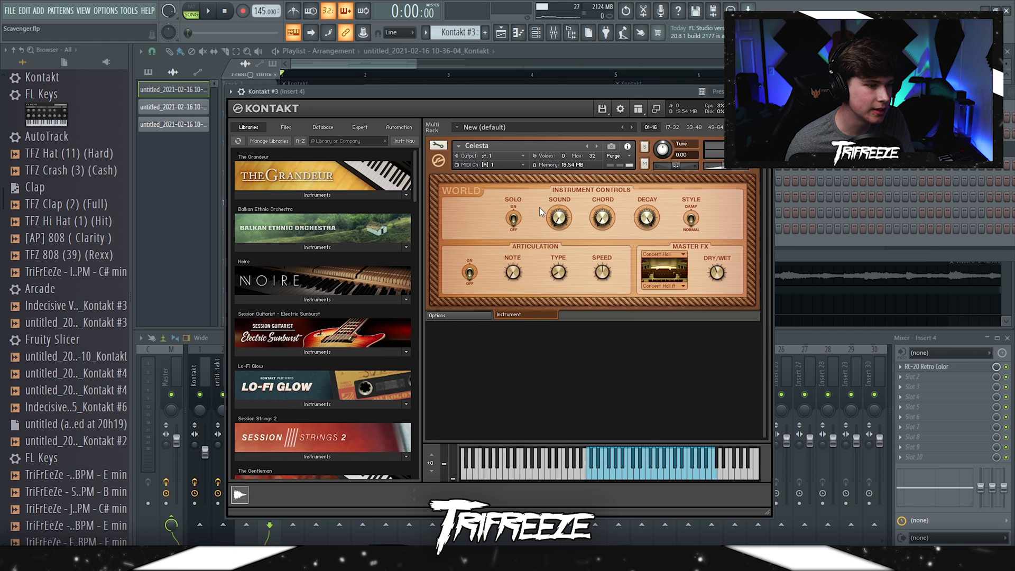
click(329, 130)
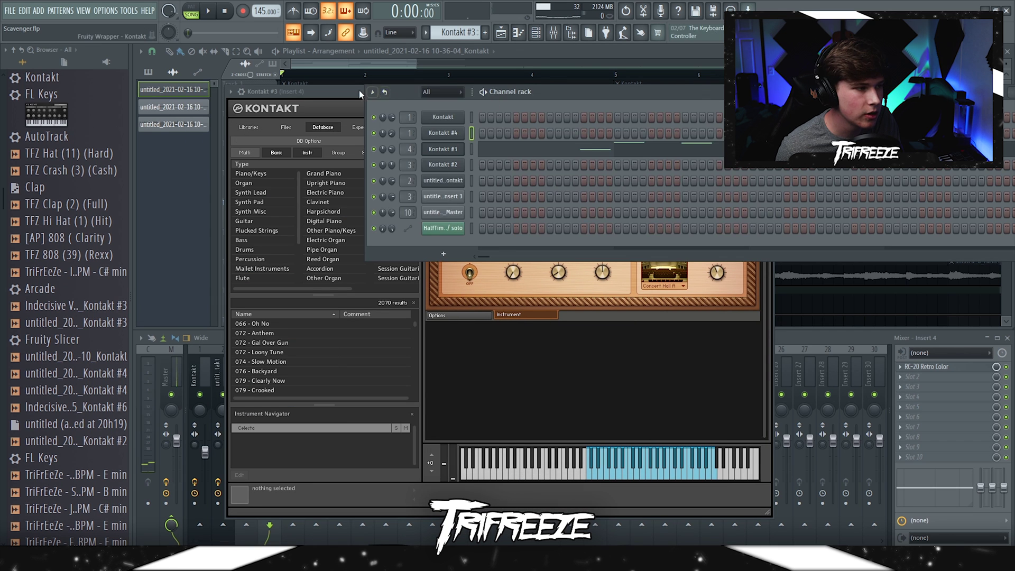
click(361, 93)
click(765, 92)
- Play back the Kontakt #3 melody in the piano roll to review its notes
key(F7)
scroll(240, 260, up, 1)
key(space)
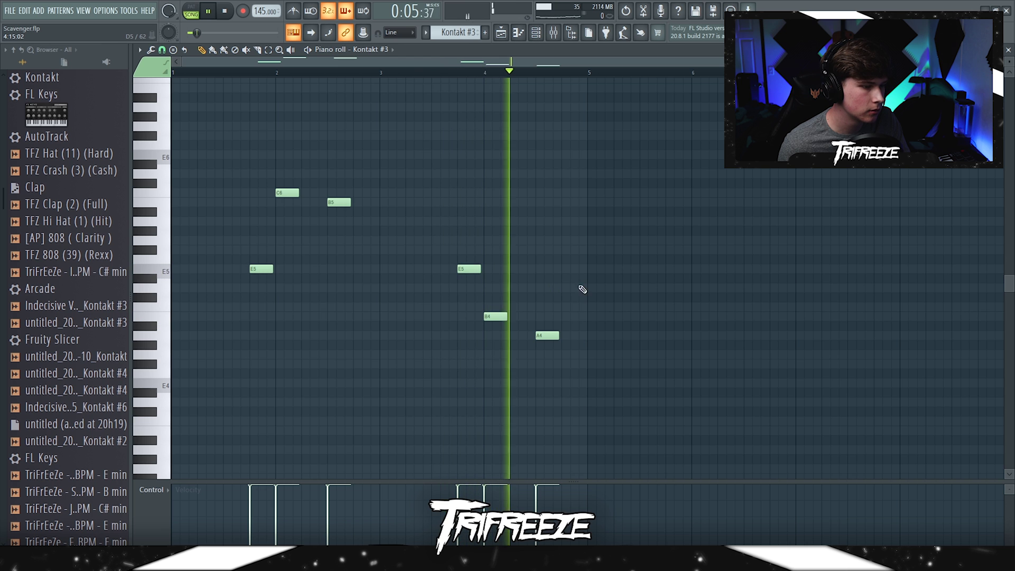
click(1008, 50)
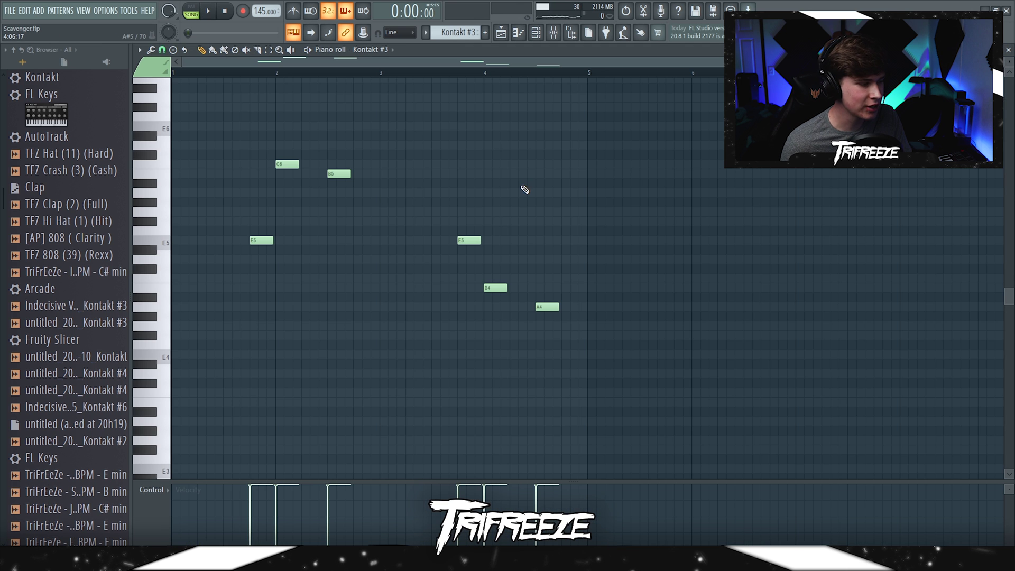
scroll(839, 201, up, 1)
key(space)
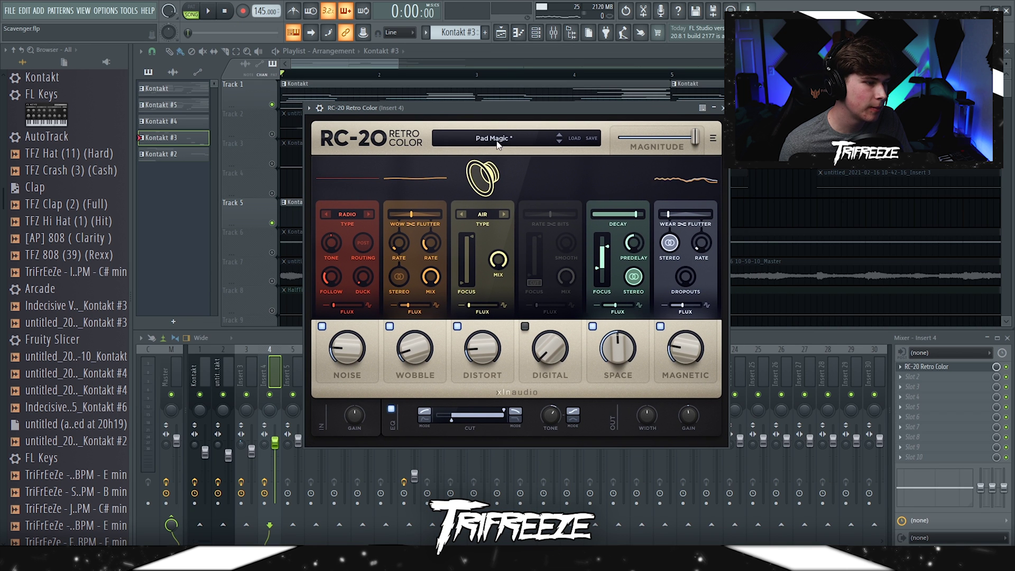
- Check RC-20 Retro Color's wow/flutter balance on Insert 4, and review Kontakt #4's sustained A1 notes in the piano roll
drag(412, 213, 412, 221)
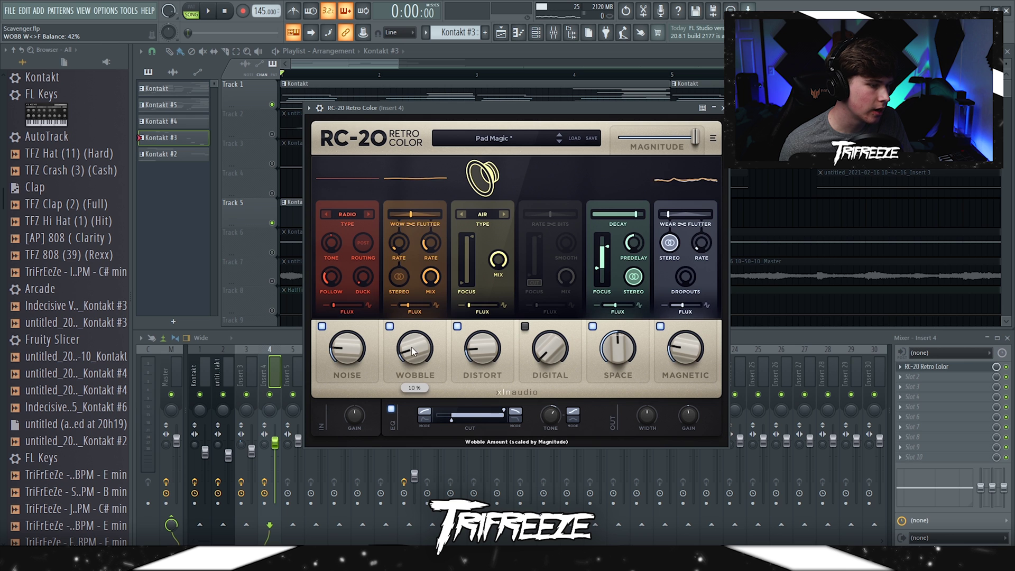
click(527, 32)
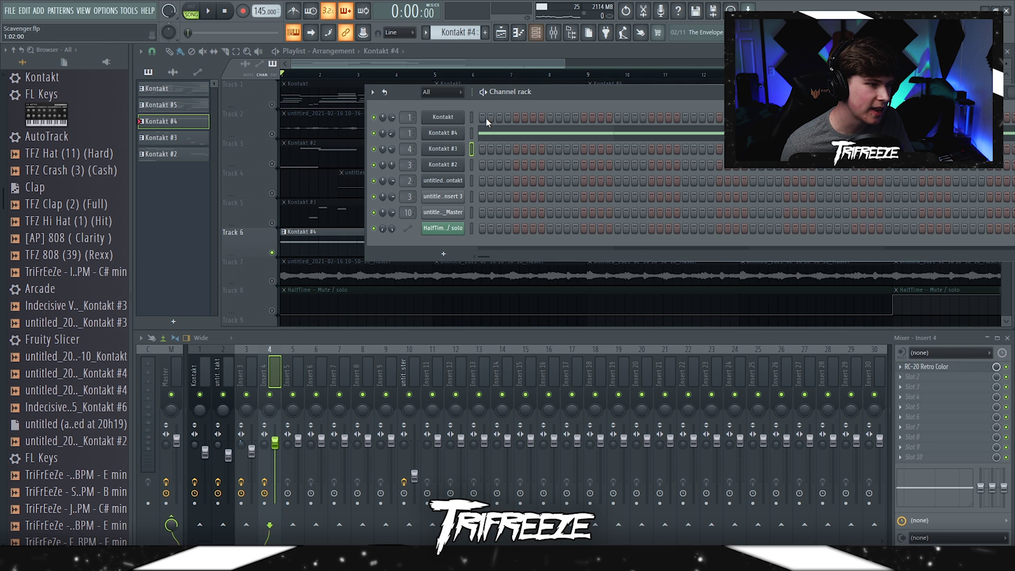
click(453, 135)
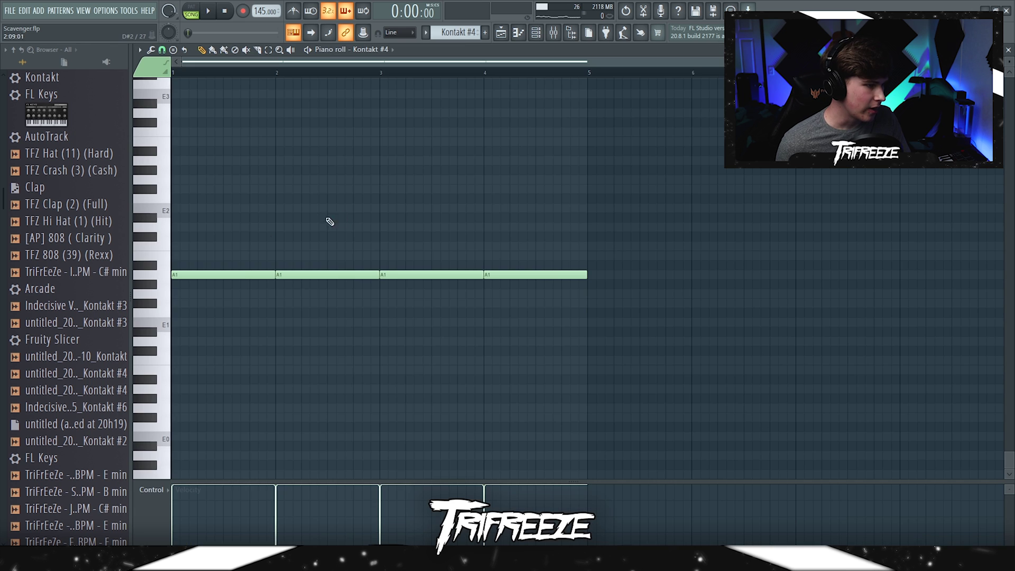
drag(587, 272, 827, 271)
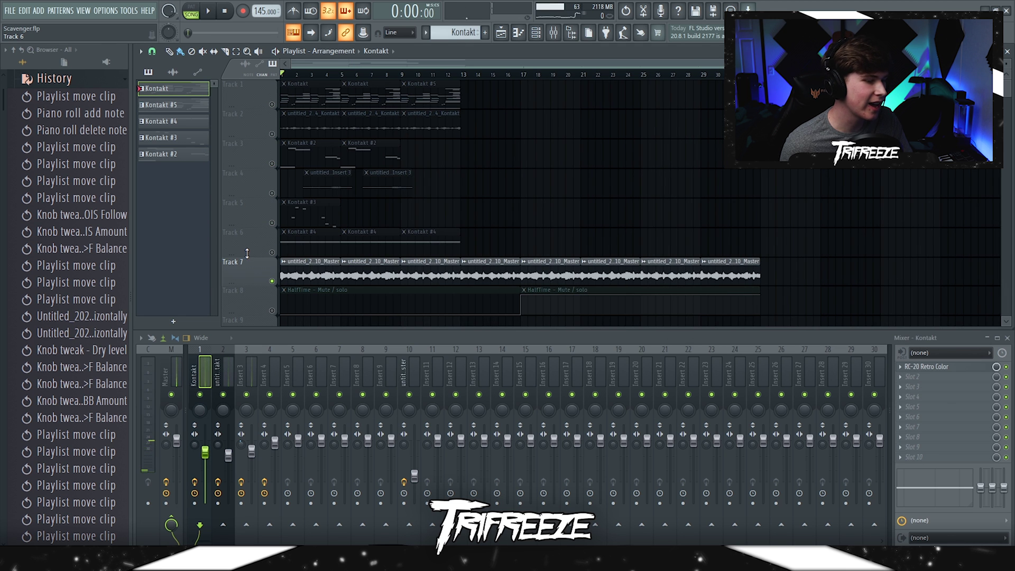
- Inspect the sample settings of the recorded Master audio clip on Track 7, including its pitch shift
click(299, 273)
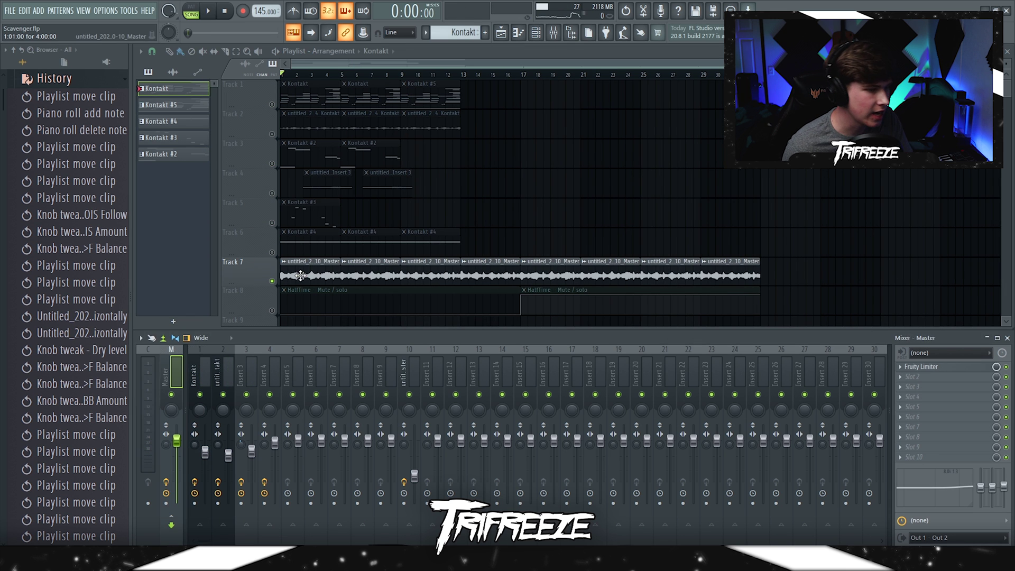
scroll(285, 274, up, 2)
click(286, 275)
double_click(286, 275)
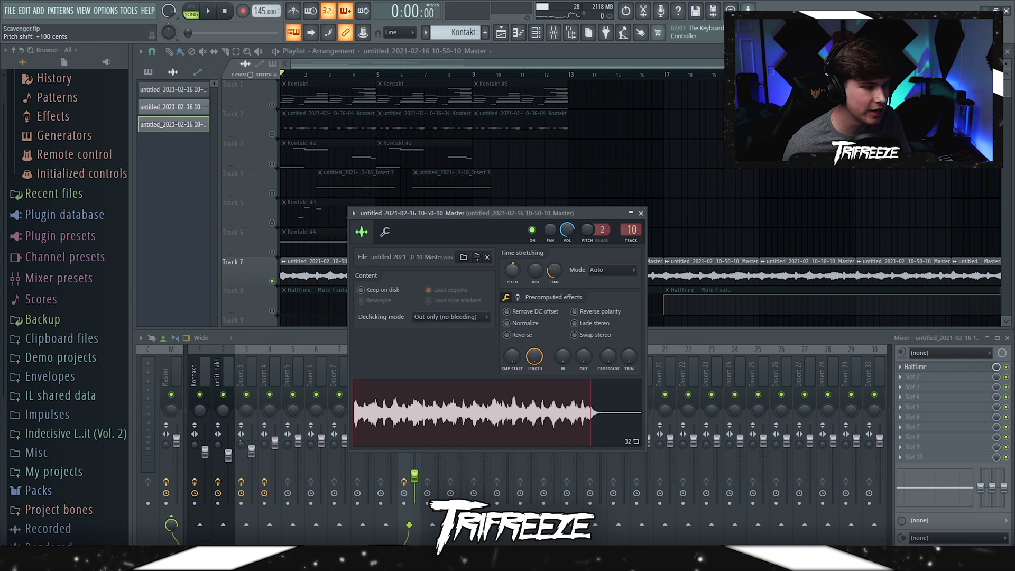
click(641, 214)
- Play back the Track 7 audio with its HalfTime automation from bar 17, then stop playback
scroll(306, 271, up, 2)
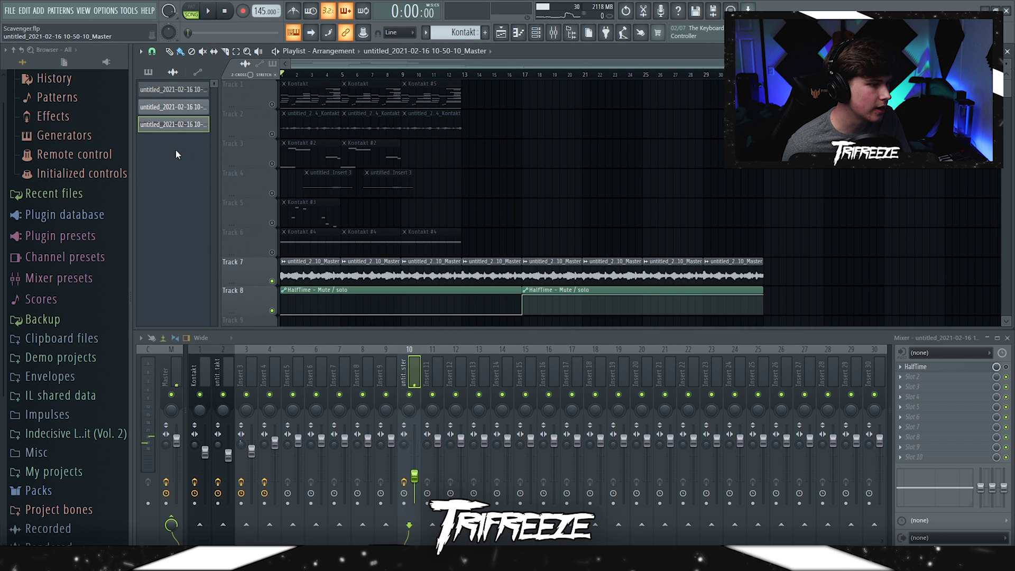
scroll(177, 151, up, 3)
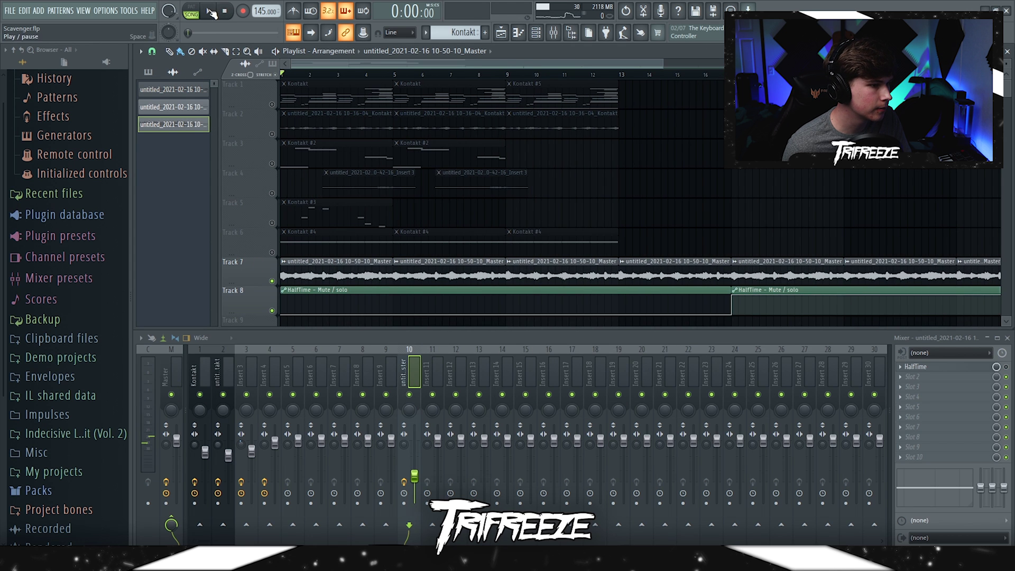
scroll(376, 210, down, 2)
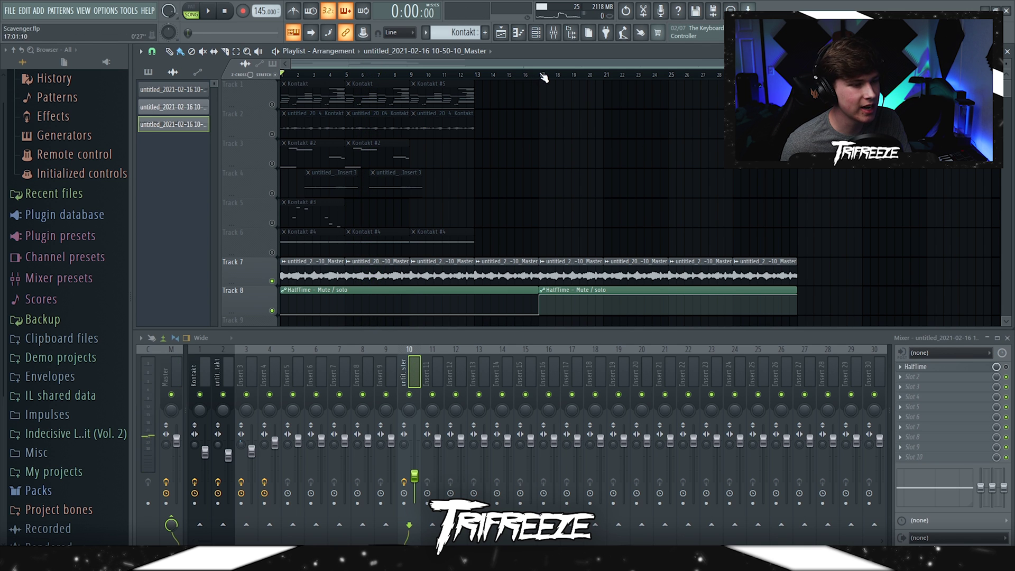
click(209, 10)
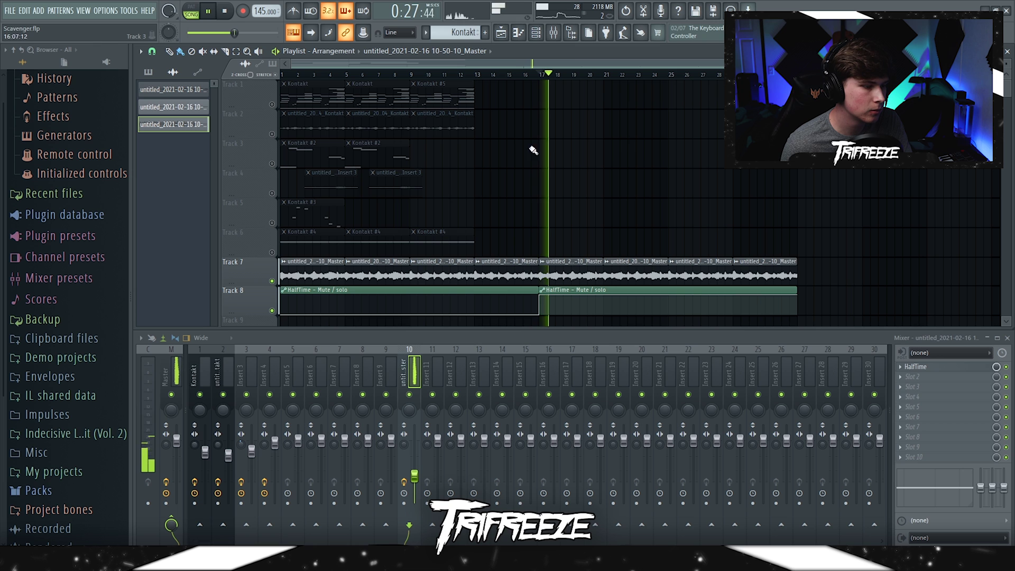
click(226, 12)
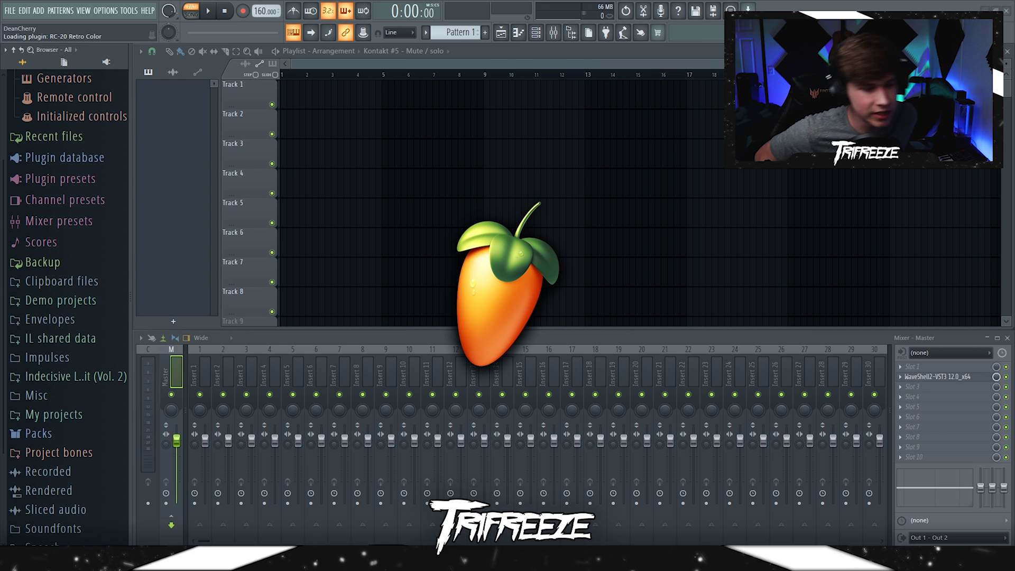
- Look over the Candy Paint arrangement in the playlist and start playing it
scroll(714, 233, down, 2)
scroll(280, 213, up, 4)
scroll(256, 160, down, 1)
key(space)
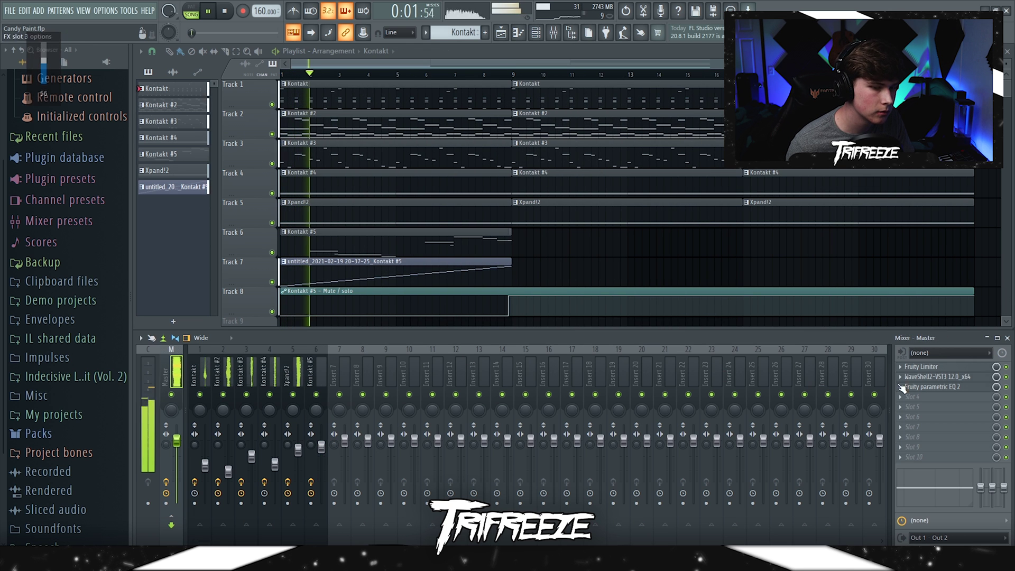
- Lower the Kontakt #5 mixer volume to 0.66 and the system volume to 60 during playback, then stop playback
click(321, 448)
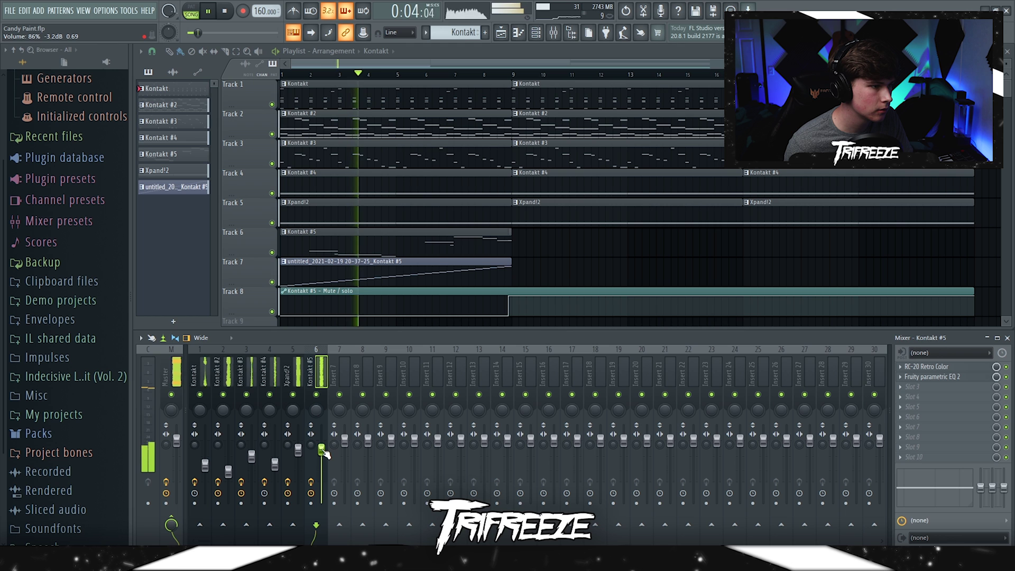
key(XF86AudioLowerVolume)
drag(321, 447, 321, 452)
key(XF86AudioRaiseVolume)
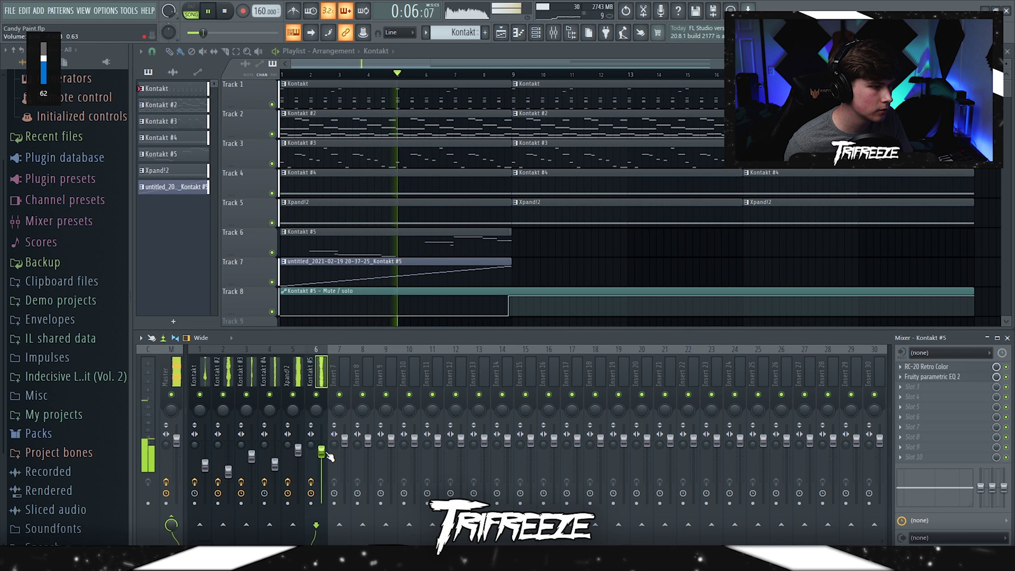
drag(322, 452, 323, 450)
key(XF86AudioLowerVolume)
key(XF86AudioLowerVolume)
key(XF86AudioLowerVolume)
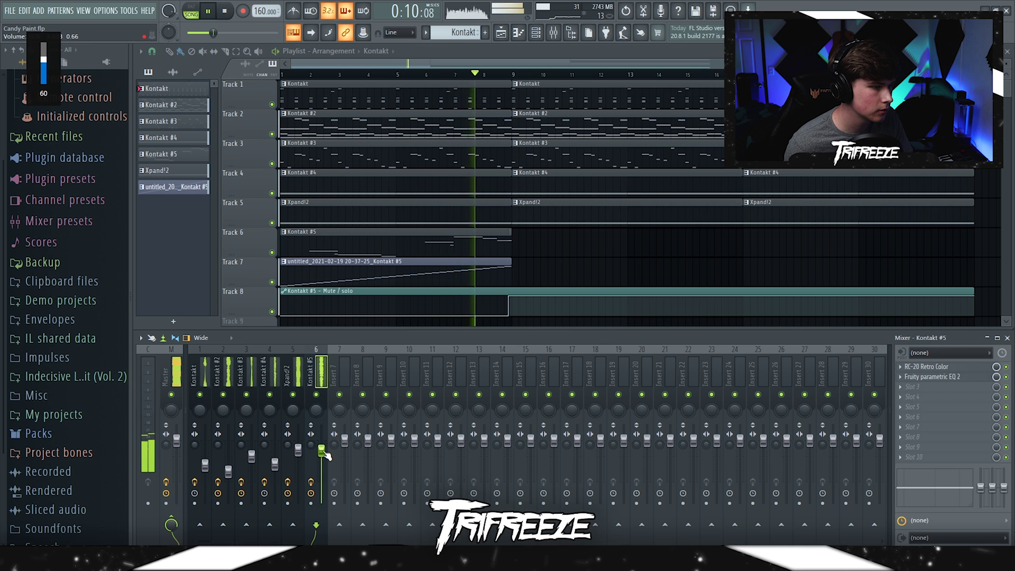
key(space)
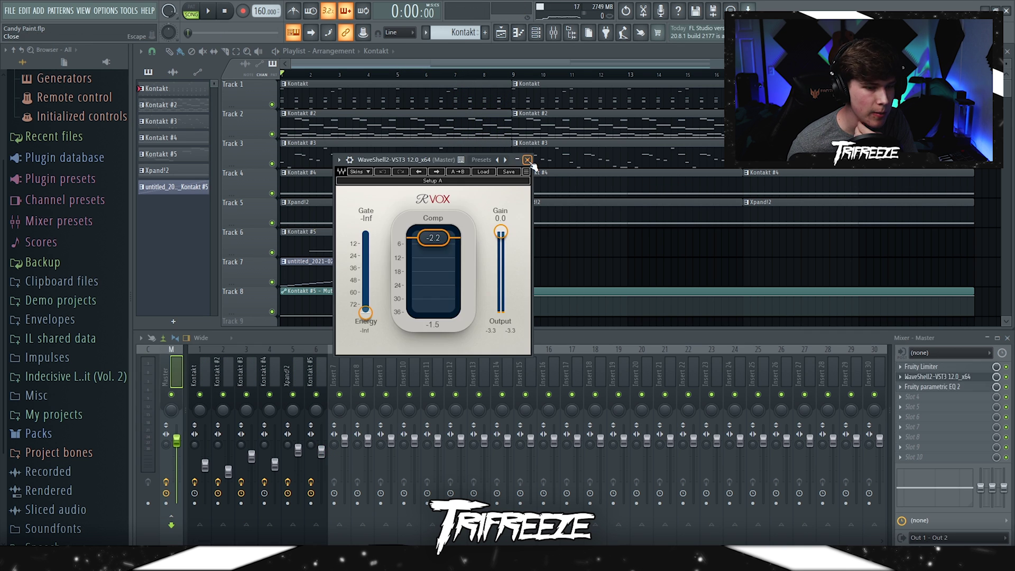
- Review the RVox compressor and Fruity parametric EQ 2 on the Master track, closing each plugin
click(531, 162)
click(960, 387)
click(687, 134)
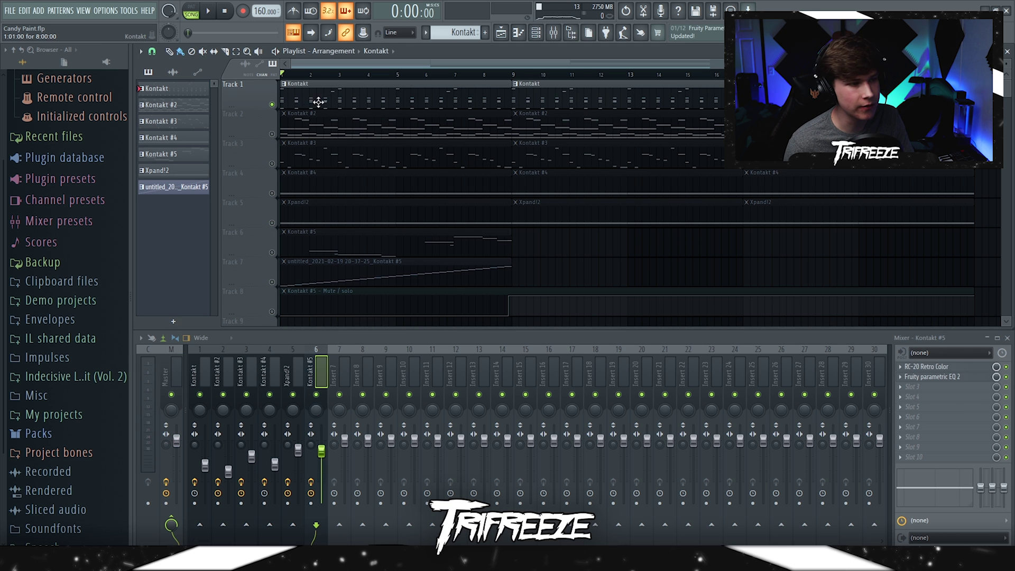
- Examine and play back the Kontakt chord pattern from Track 1 in the piano roll, then close the piano roll
double_click(318, 102)
scroll(353, 231, up, 4)
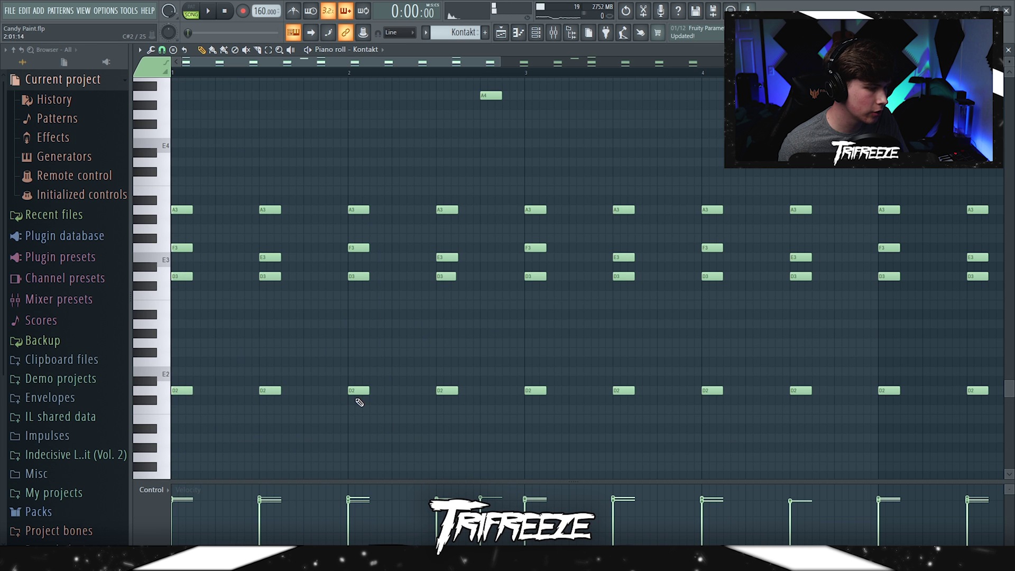
scroll(381, 389, up, 5)
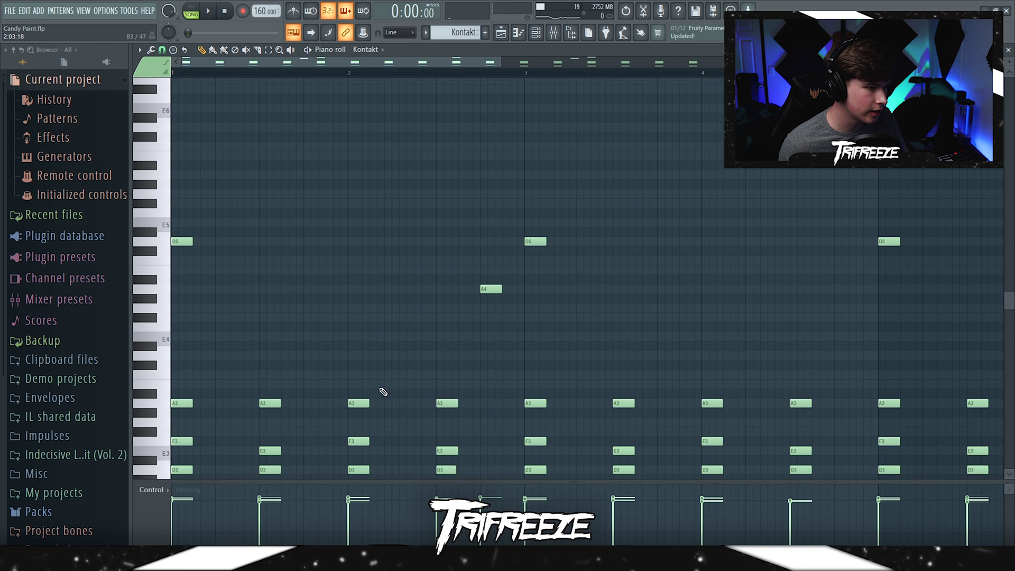
scroll(548, 290, down, 2)
scroll(490, 276, down, 4)
key(space)
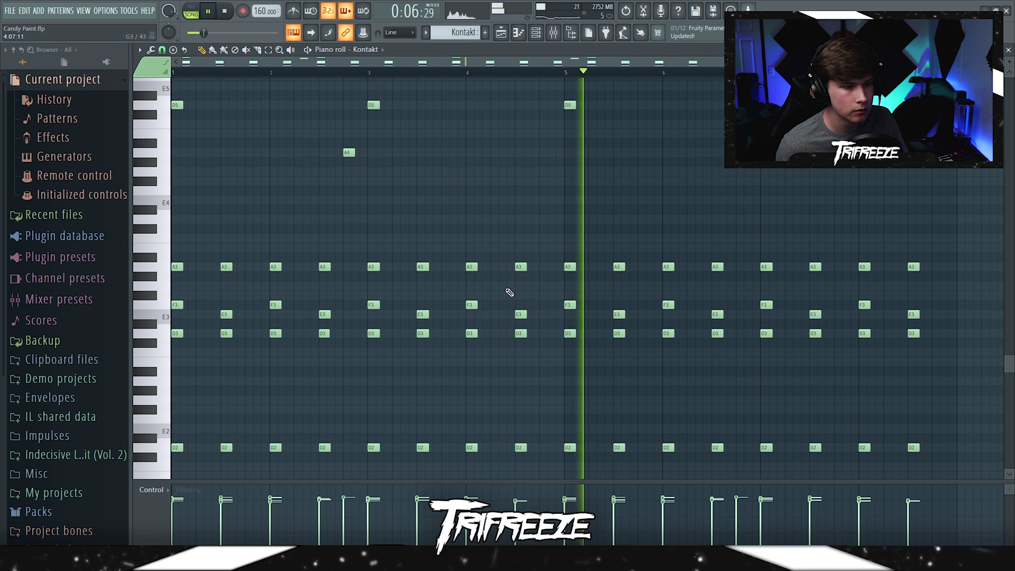
scroll(509, 292, down, 1)
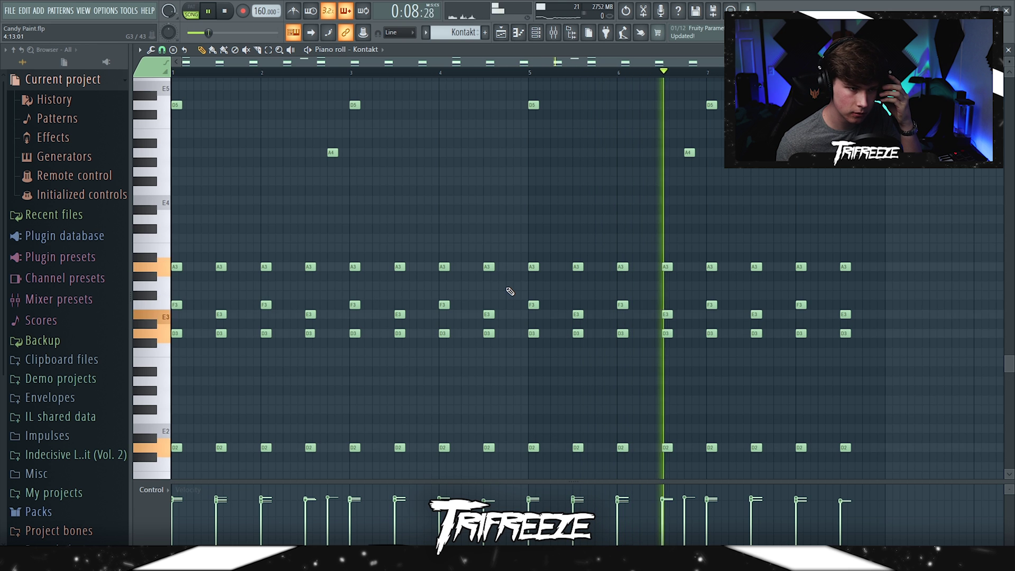
click(1009, 51)
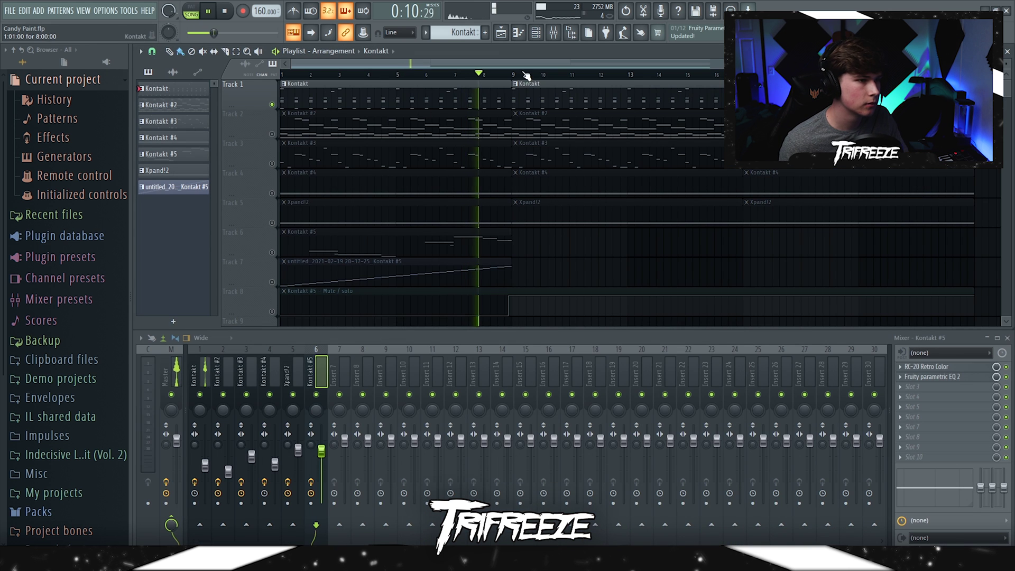
- Stop playback and examine the instrument loaded on the first Kontakt channel
click(536, 33)
key(space)
click(443, 117)
click(544, 407)
click(582, 406)
click(542, 412)
click(532, 448)
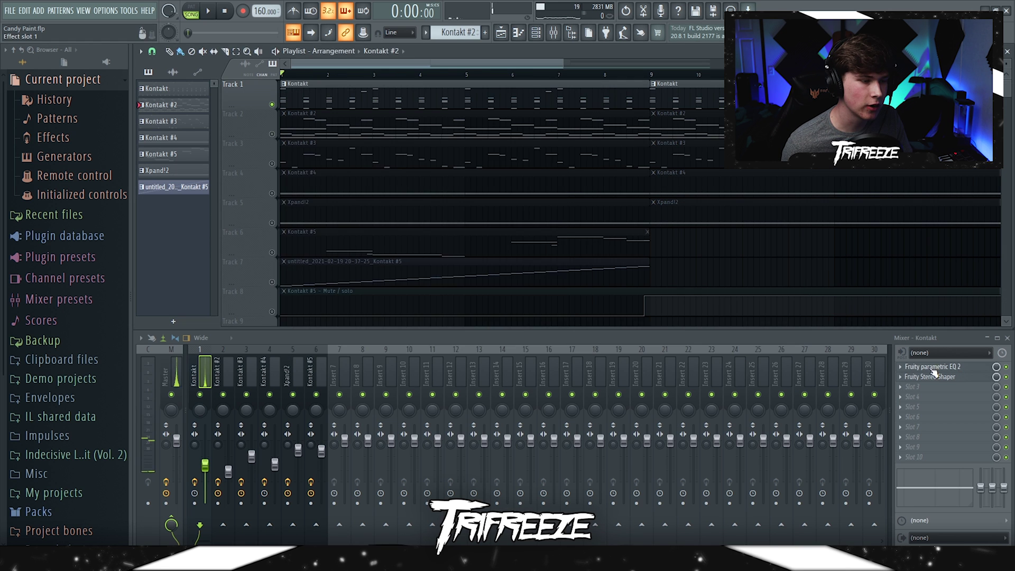
- Review the Fruity parametric EQ 2 and Fruity Stereo Shaper settings on the Kontakt mixer track
click(931, 368)
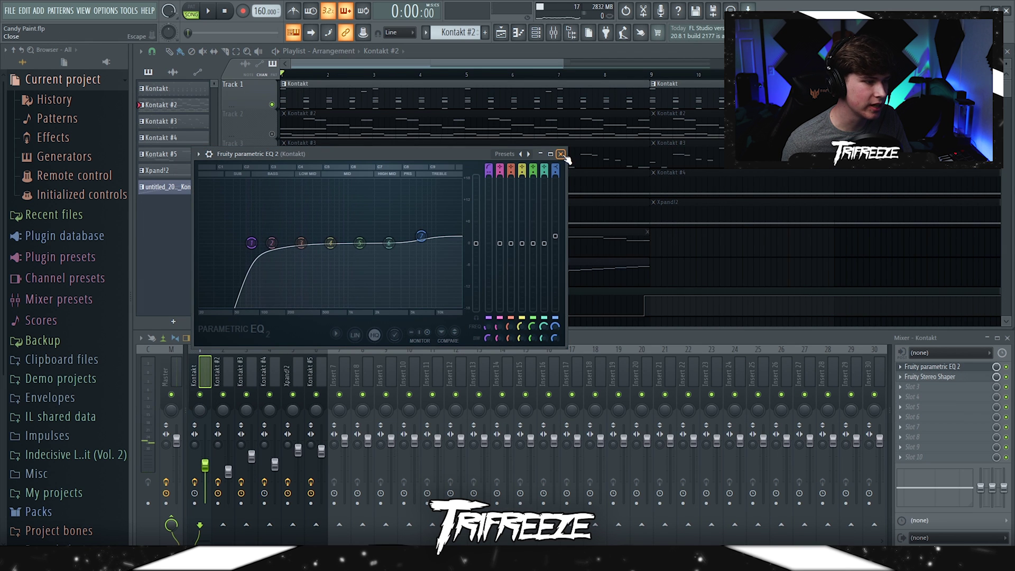
click(561, 153)
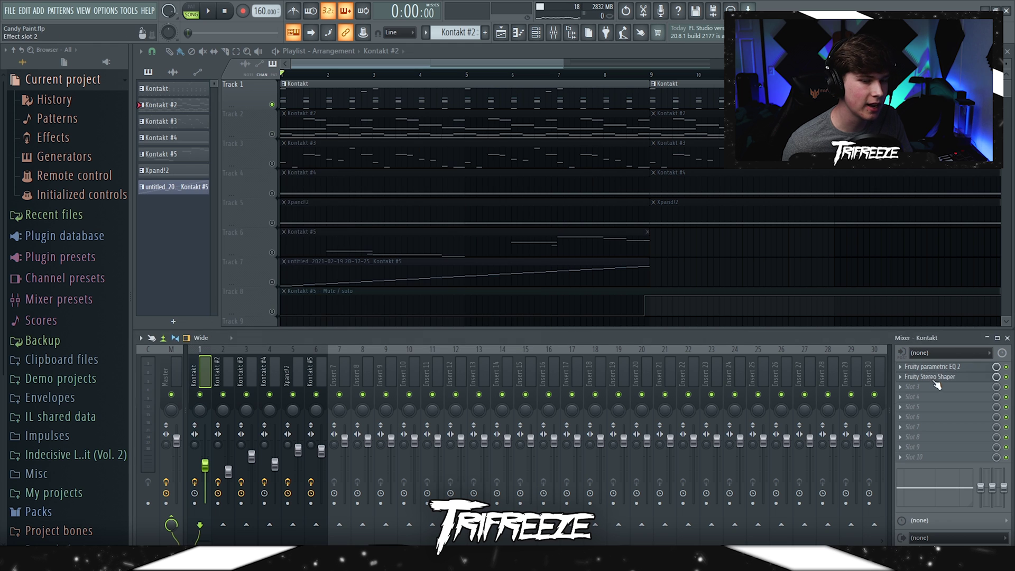
click(931, 376)
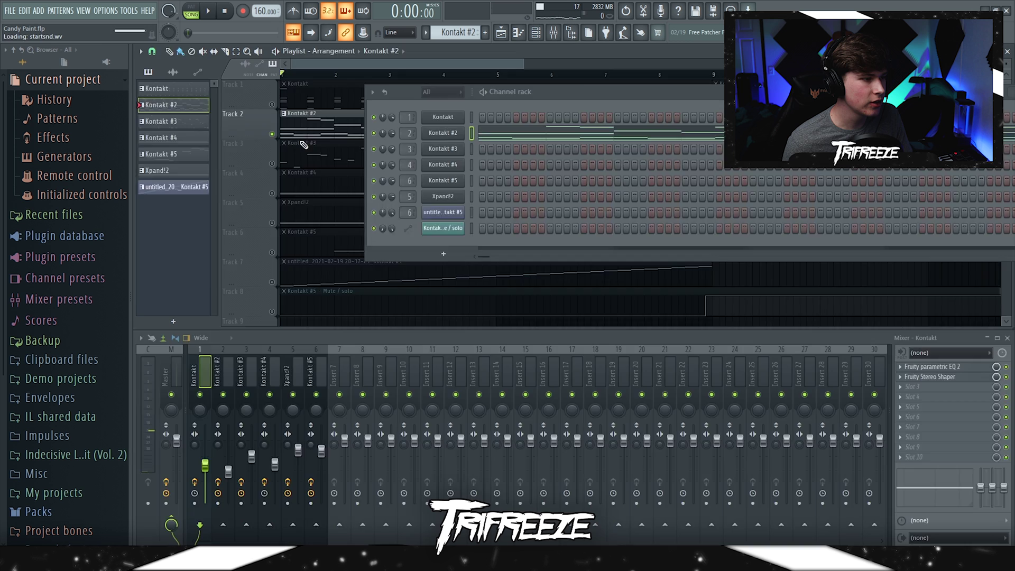
- Examine the full Kontakt #2 note pattern in the piano roll while playing it back
key(F7)
scroll(334, 267, down, 2)
scroll(184, 258, up, 1)
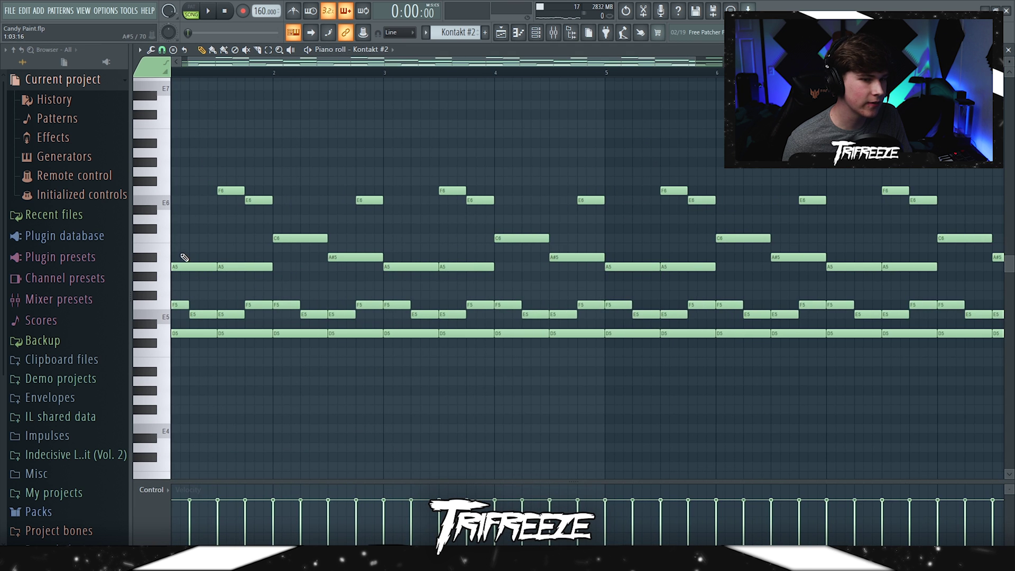
ctrl+scroll(184, 258, down, 1)
ctrl+scroll(190, 254, down, 1)
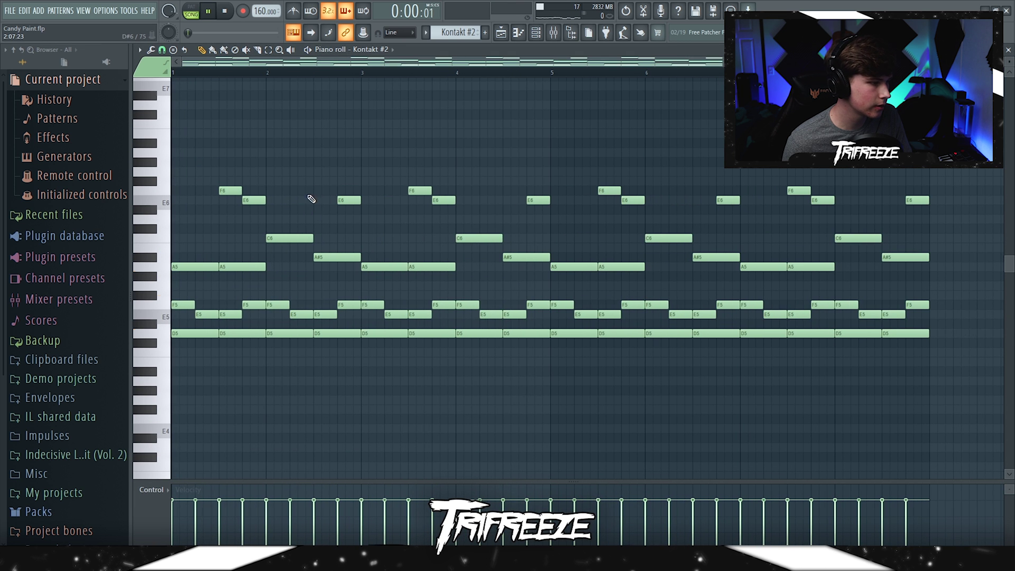
key(space)
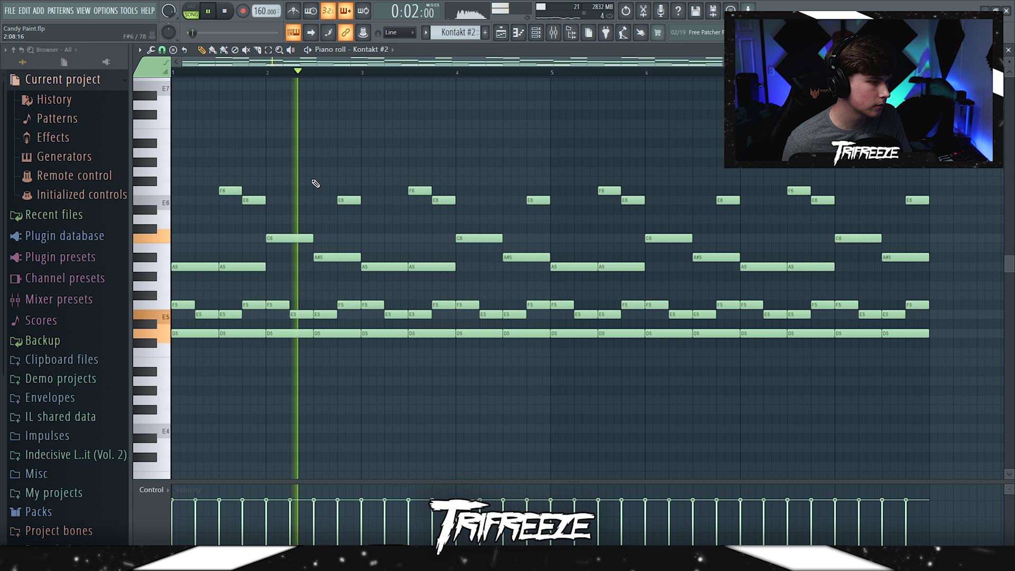
ctrl+scroll(339, 181, down, 1)
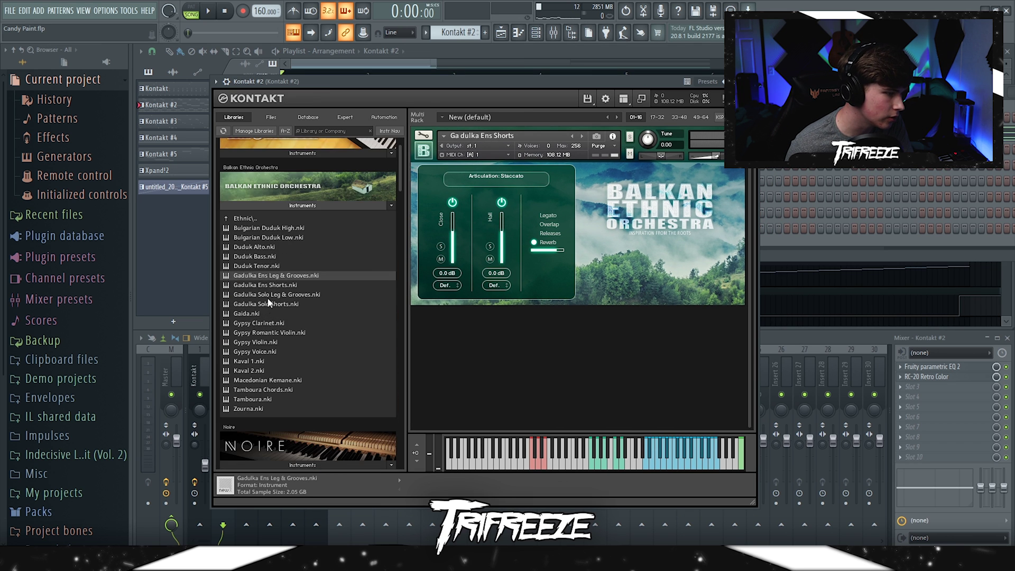
- Find the Gadulka Ens Shorts instrument in the Balkan Ethnic Orchestra library for Kontakt #2, then close the plugin
key(Down)
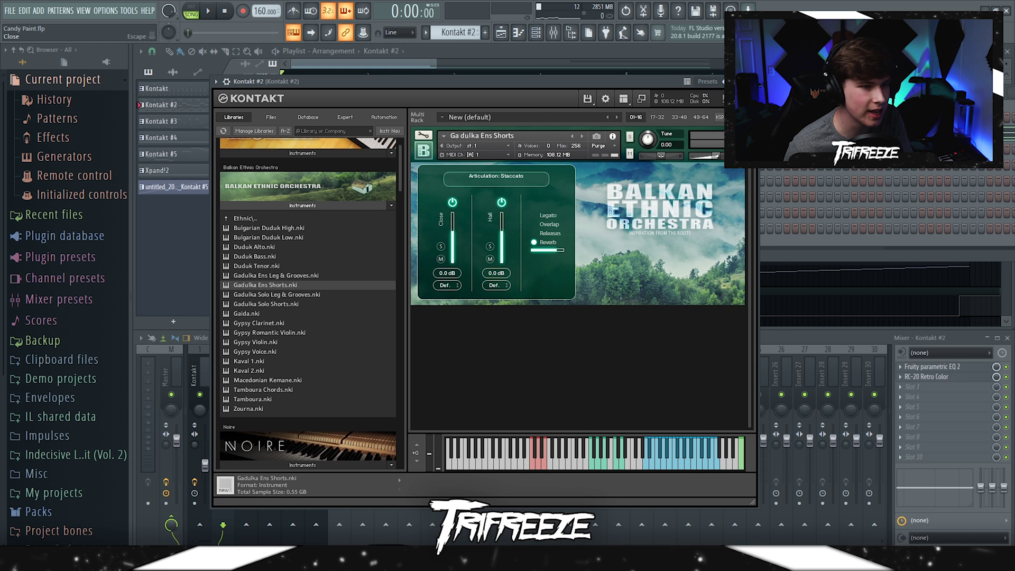
click(751, 81)
click(288, 162)
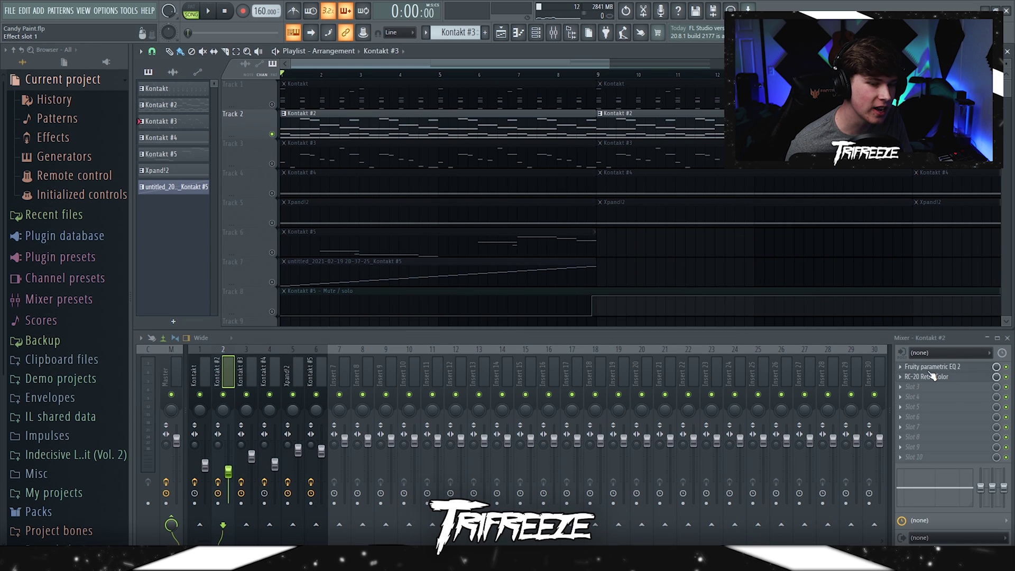
- Review the Fruity parametric EQ 2 and RC-20 Retro Color effects on the Kontakt #2 mixer track
click(943, 367)
drag(561, 198, 425, 142)
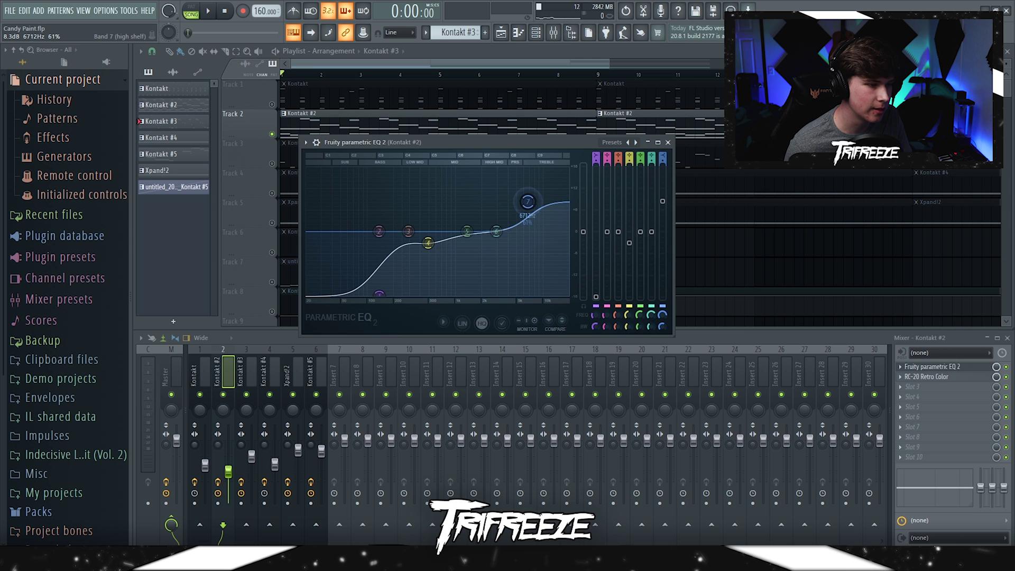
click(667, 142)
click(941, 377)
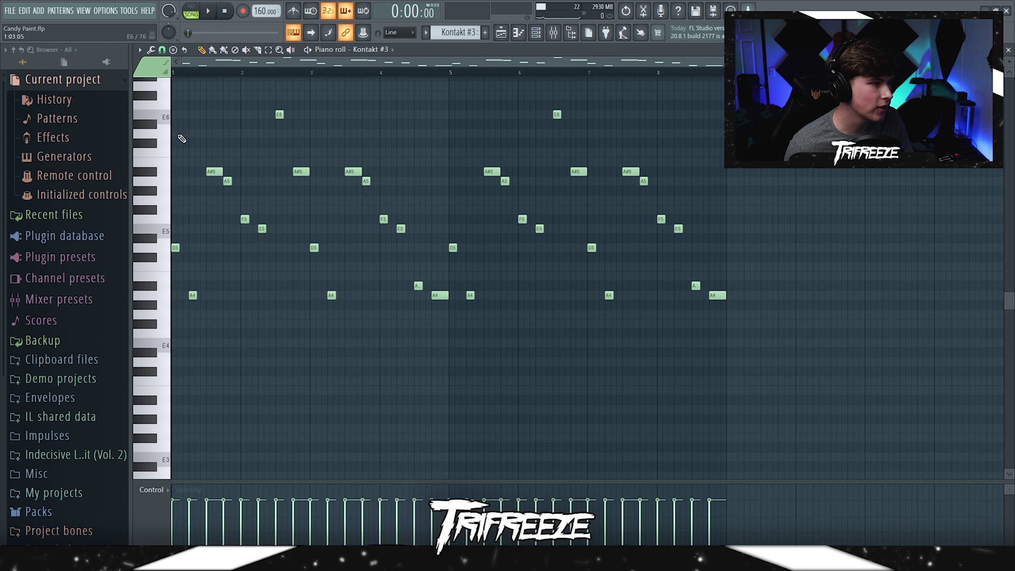
- Play back the Kontakt #3 melody and look over its notes in the piano roll
scroll(177, 142, up, 3)
key(space)
scroll(316, 297, down, 2)
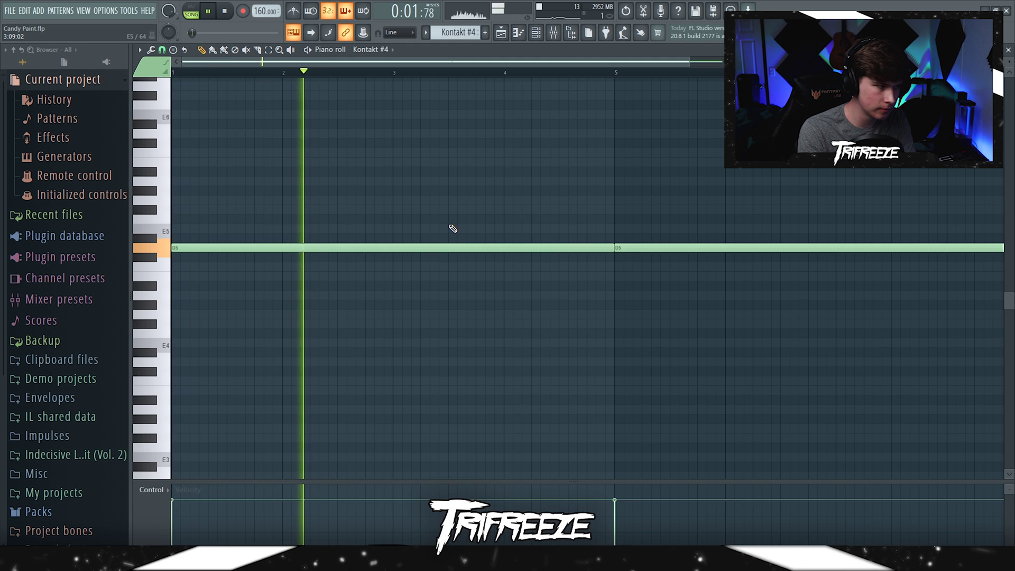
- Lower the system volume while the sustained Kontakt #4 notes play, then close their piano roll
key(XF86AudioLowerVolume)
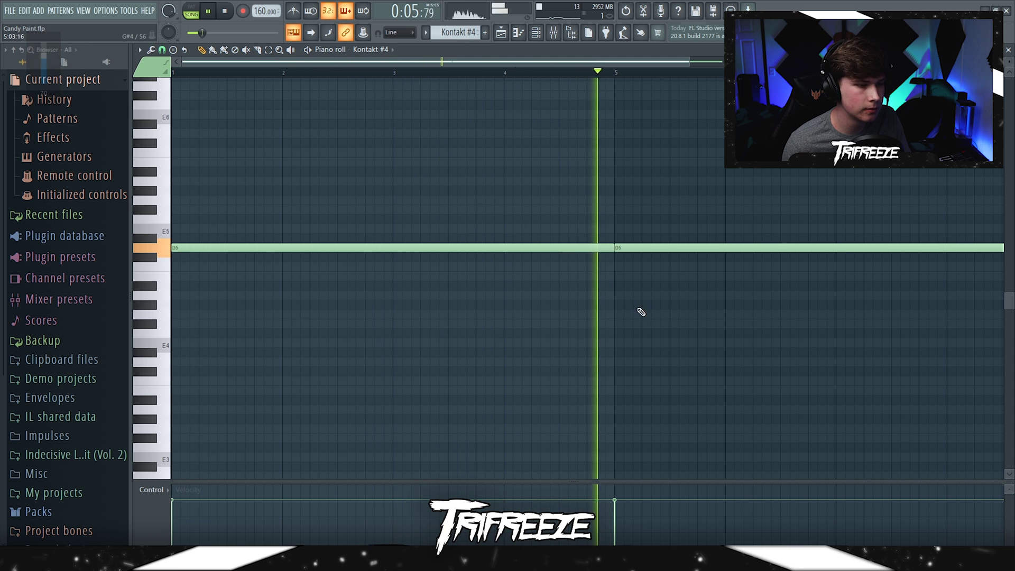
scroll(751, 287, down, 2)
click(1009, 51)
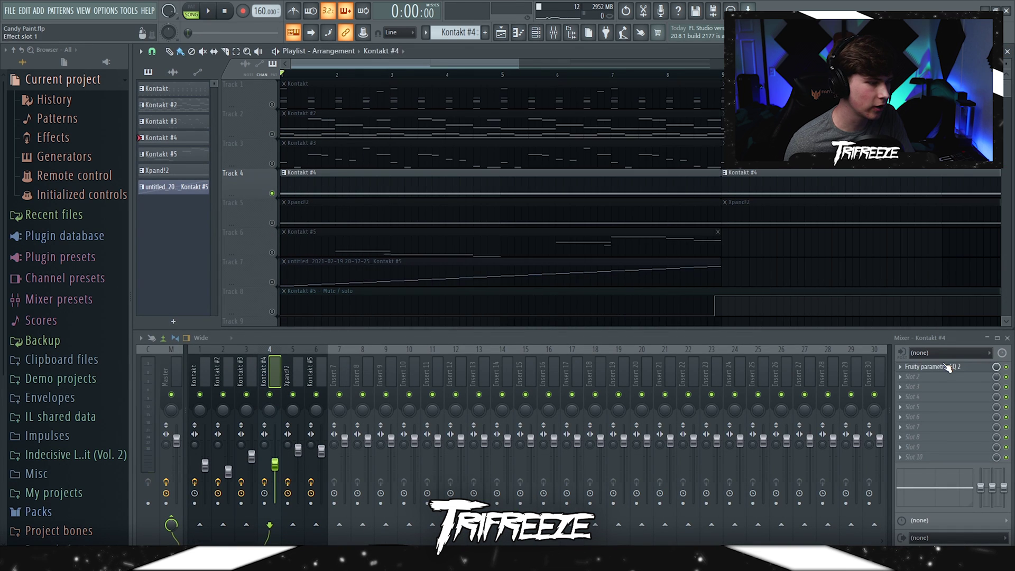
- Review the Fruity parametric EQ 2 curve on the Kontakt #4 mixer track and close the plugin
click(948, 367)
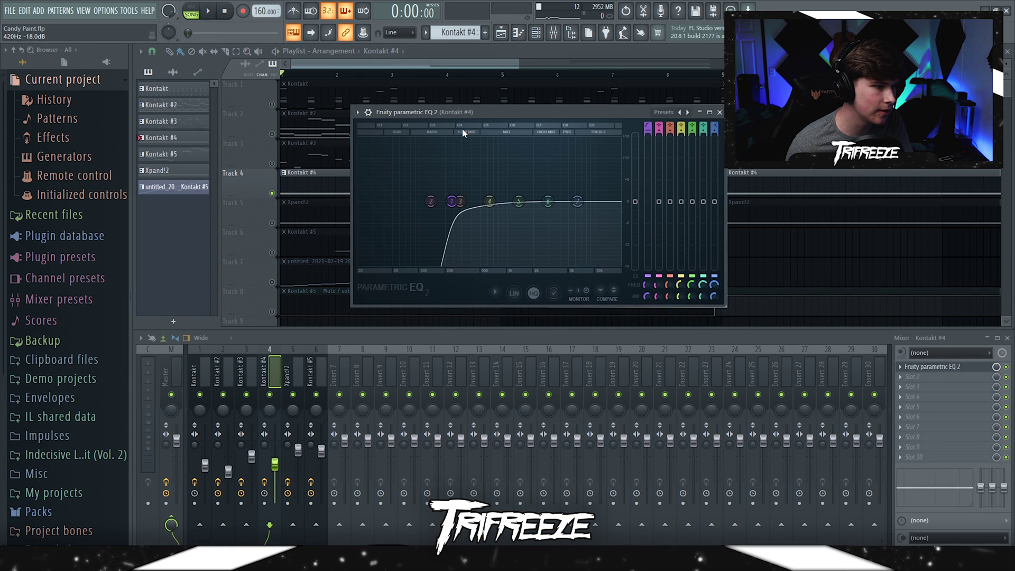
drag(463, 130, 427, 117)
click(682, 104)
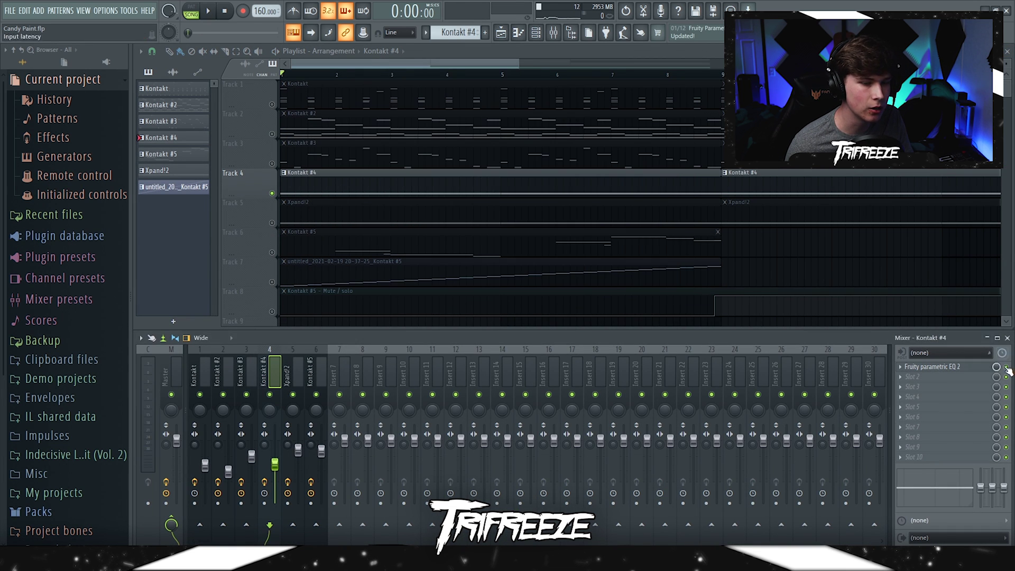
- Review Gross Beat on the Xpand!2 mixer track and the Bigger Formant Strings patch in Xpand!2, closing each plugin
click(303, 156)
click(923, 367)
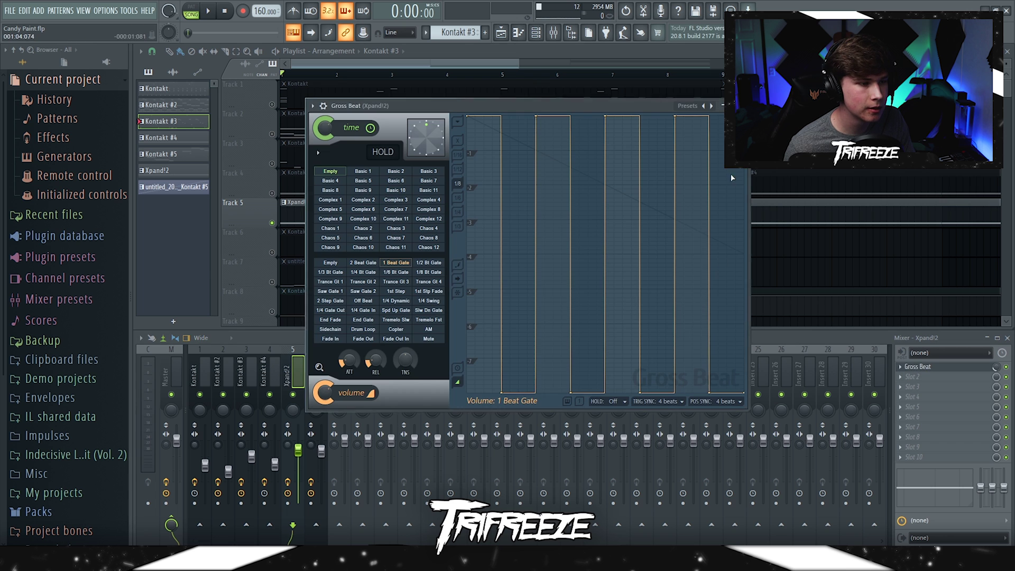
click(742, 105)
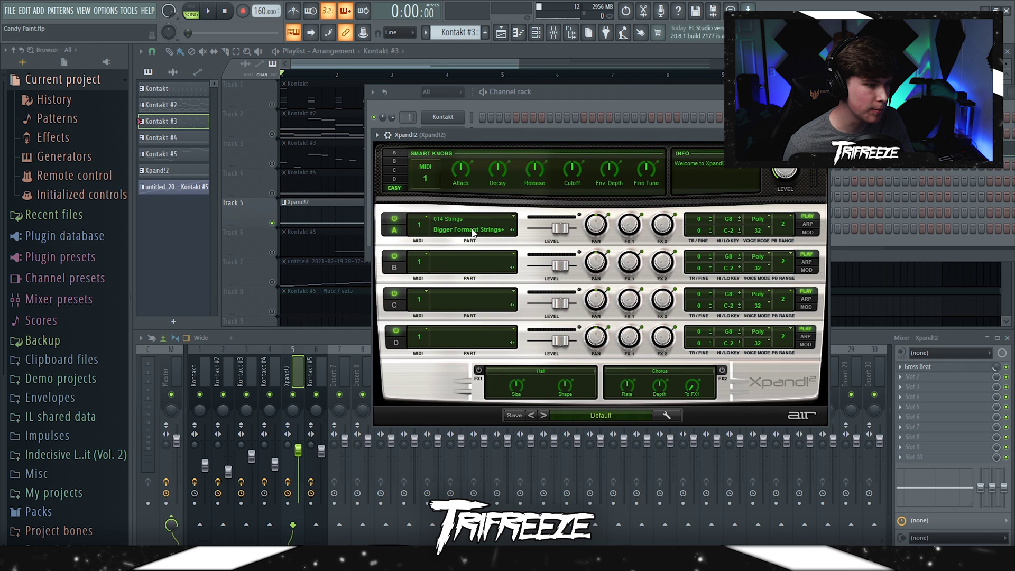
click(822, 135)
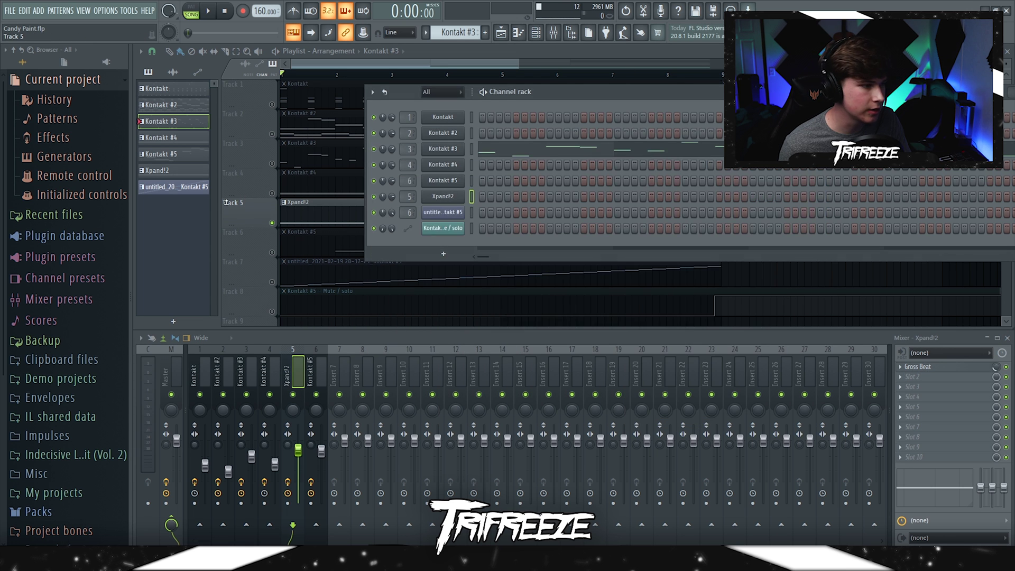
- Listen to the Xpand!2 layer on Track 5 and revisit the 1 Beat Gate volume pattern in Gross Beat
key(space)
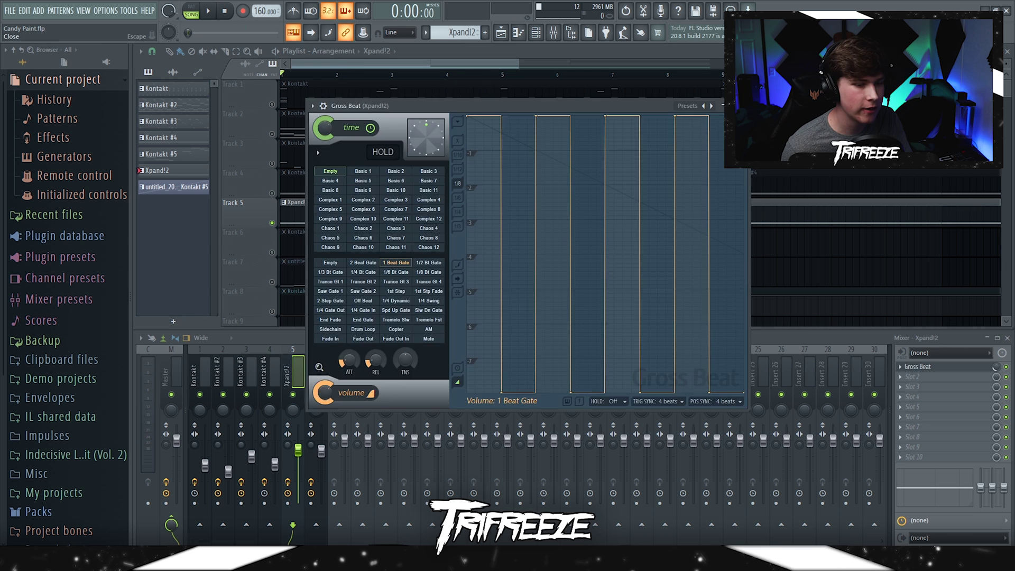
click(929, 367)
click(931, 368)
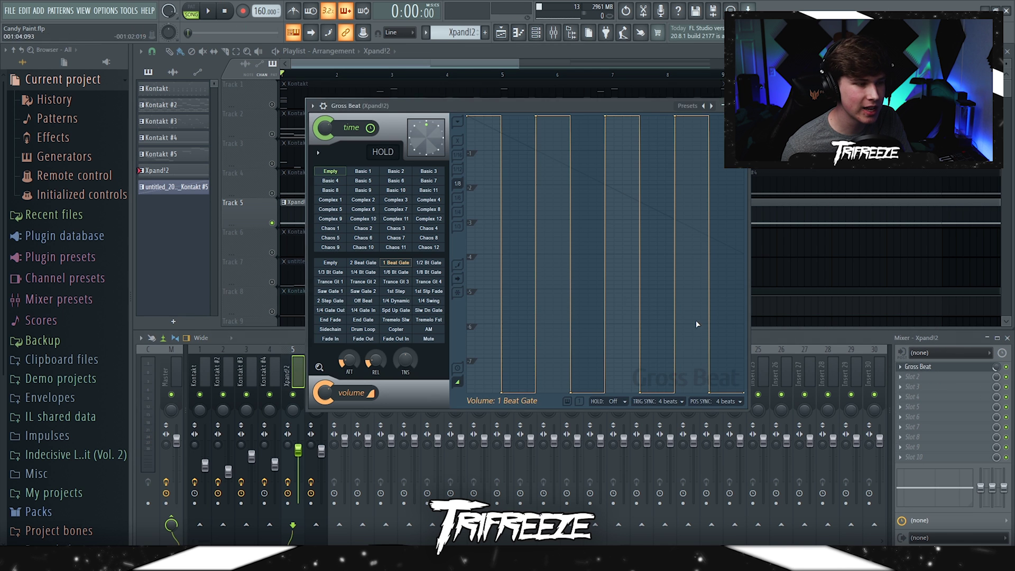
drag(420, 102, 396, 93)
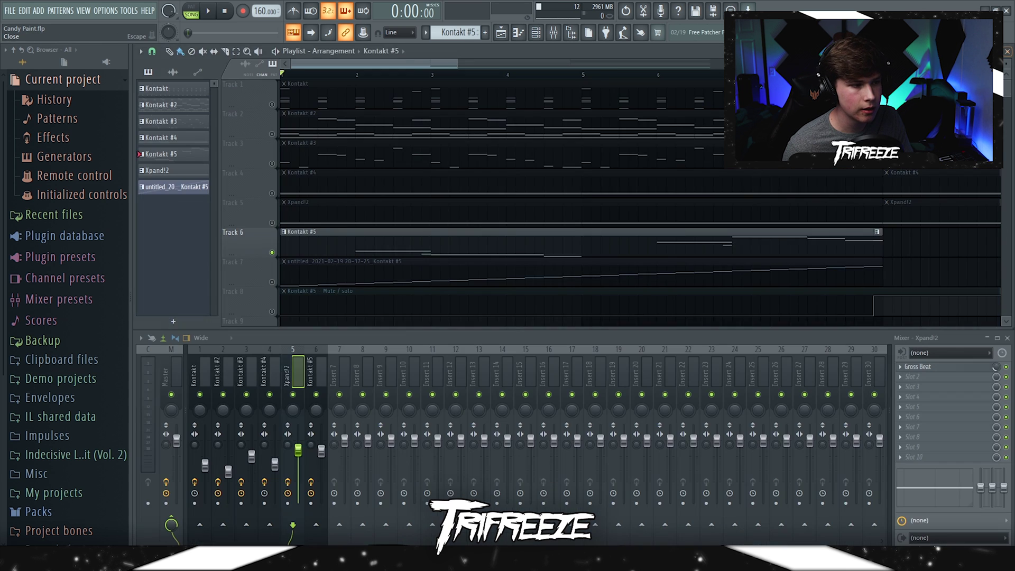
- Open the Kontakt #5 pattern and review the RC-20 Retro Color settings on its mixer track
double_click(354, 239)
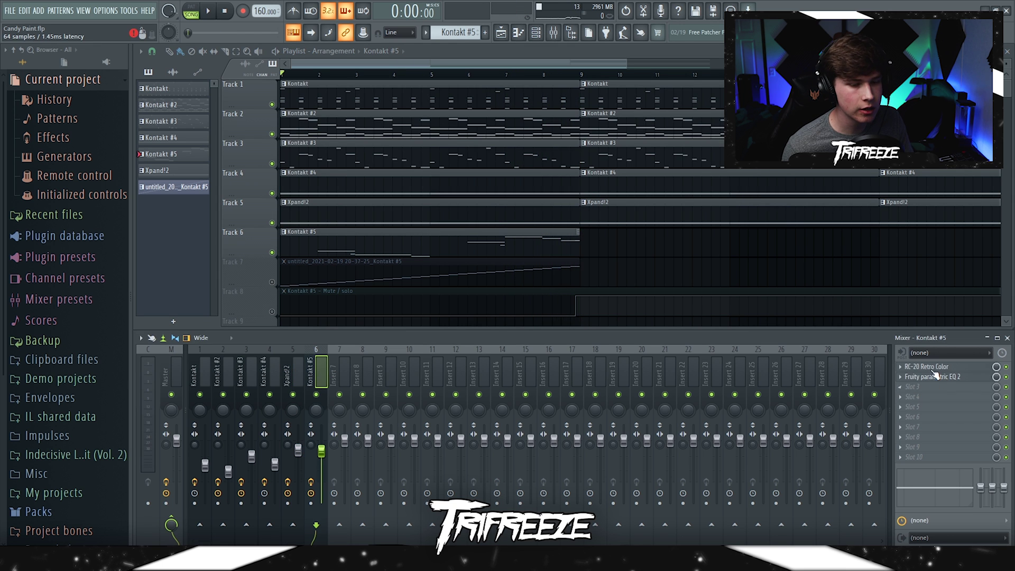
click(930, 367)
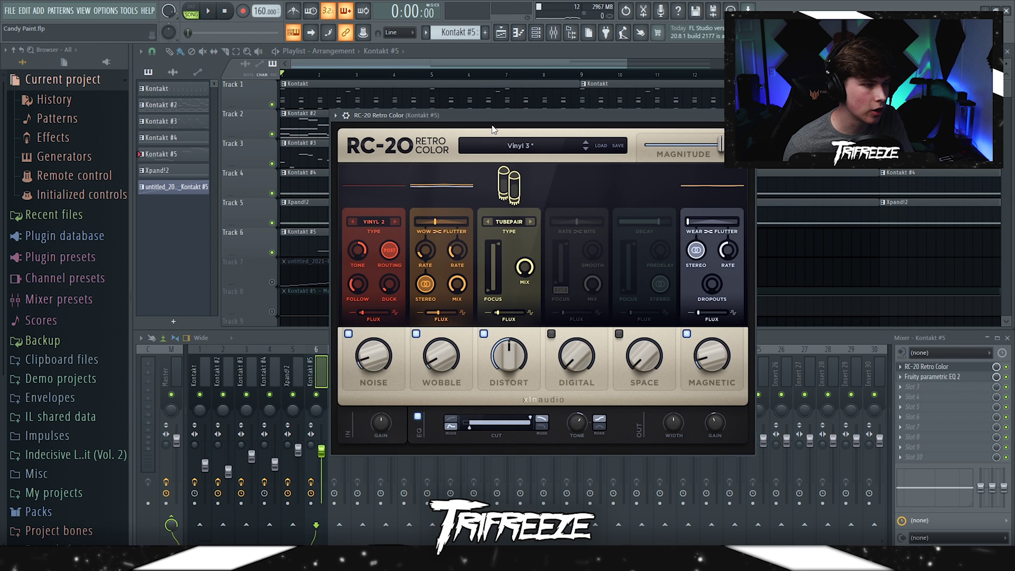
drag(496, 118, 483, 100)
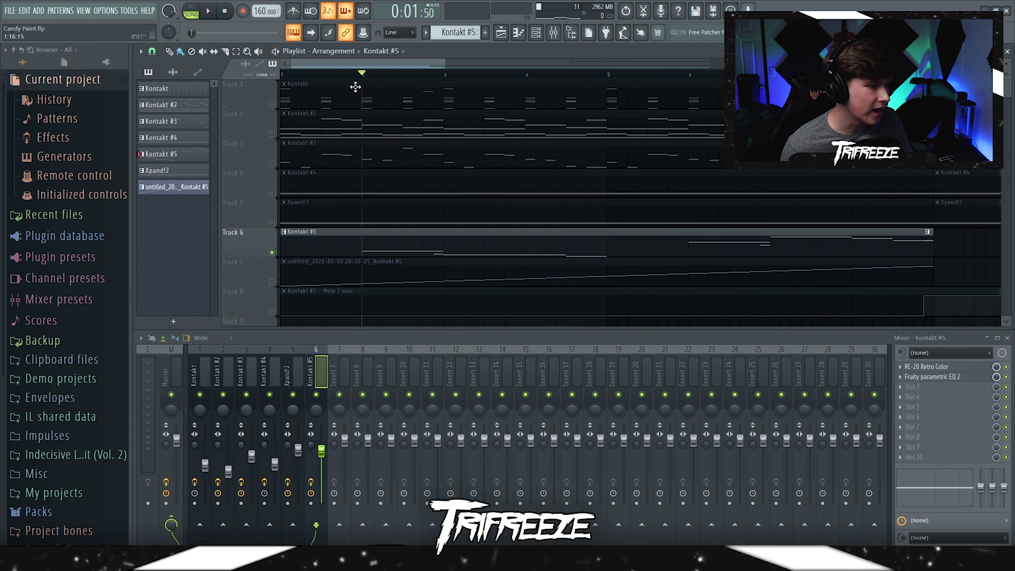
- Look over the Kontakt #5 melody notes in the piano roll, then close it
scroll(599, 305, up, 4)
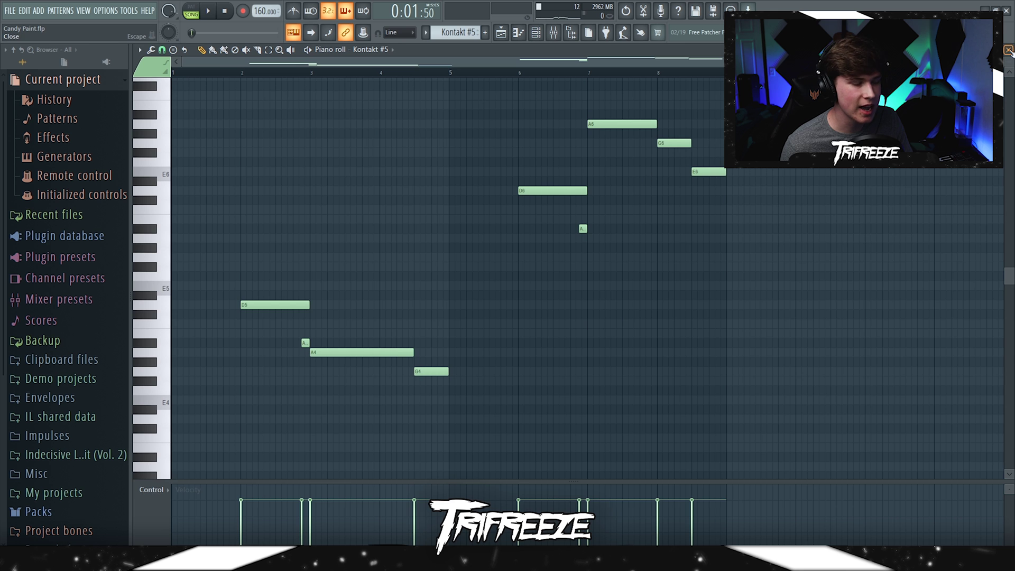
click(1009, 51)
click(140, 339)
- Look at the Fruity Slicer slicing options for the recorded Kontakt #5 audio, then close the plugin without changes
mouse_move(174, 206)
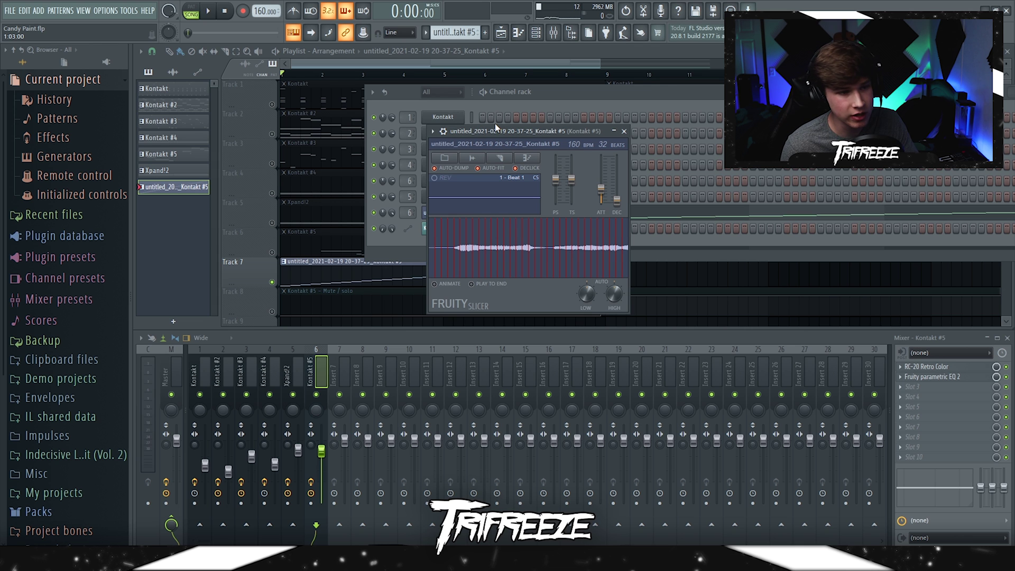
click(500, 157)
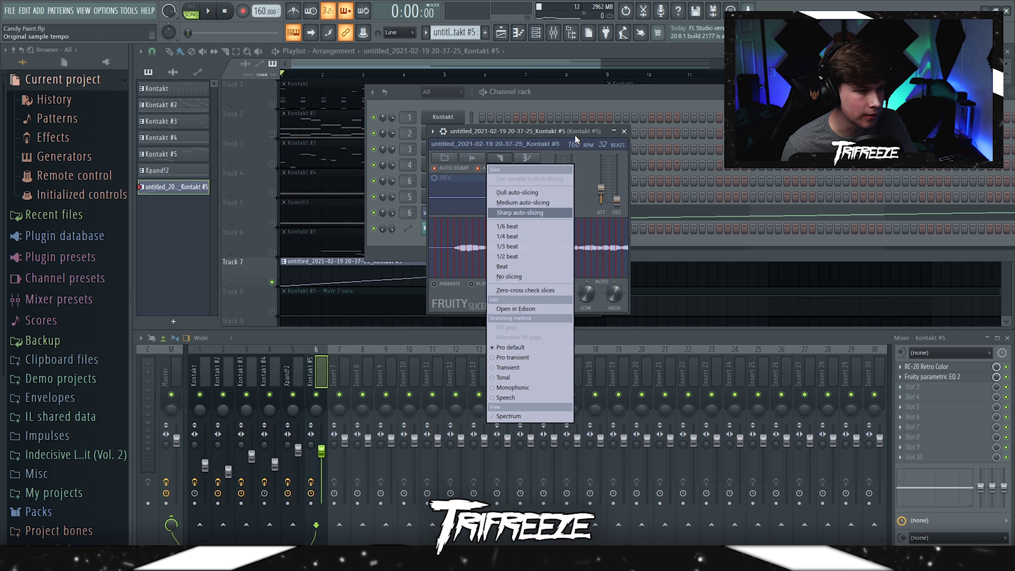
click(603, 190)
click(624, 131)
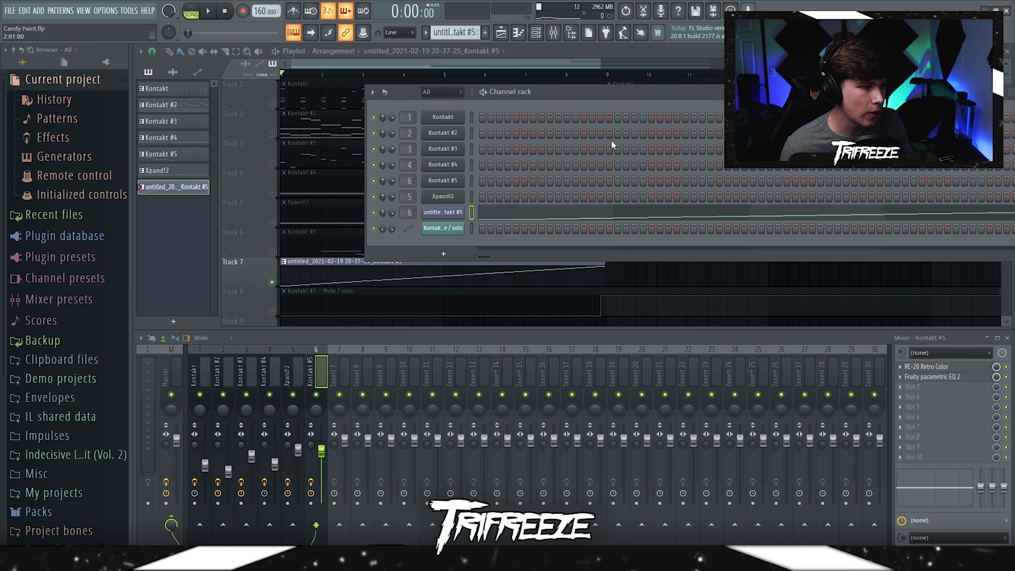
- Play the sliced Kontakt #5 recording on Track 7 and show its channel in the channel rack
click(545, 33)
scroll(288, 170, up, 2)
key(space)
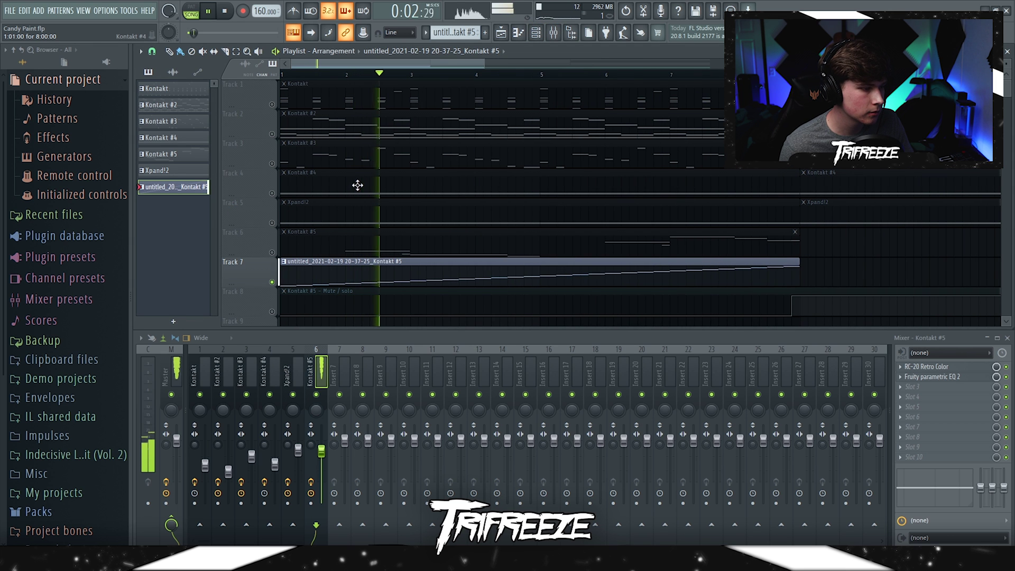
click(536, 33)
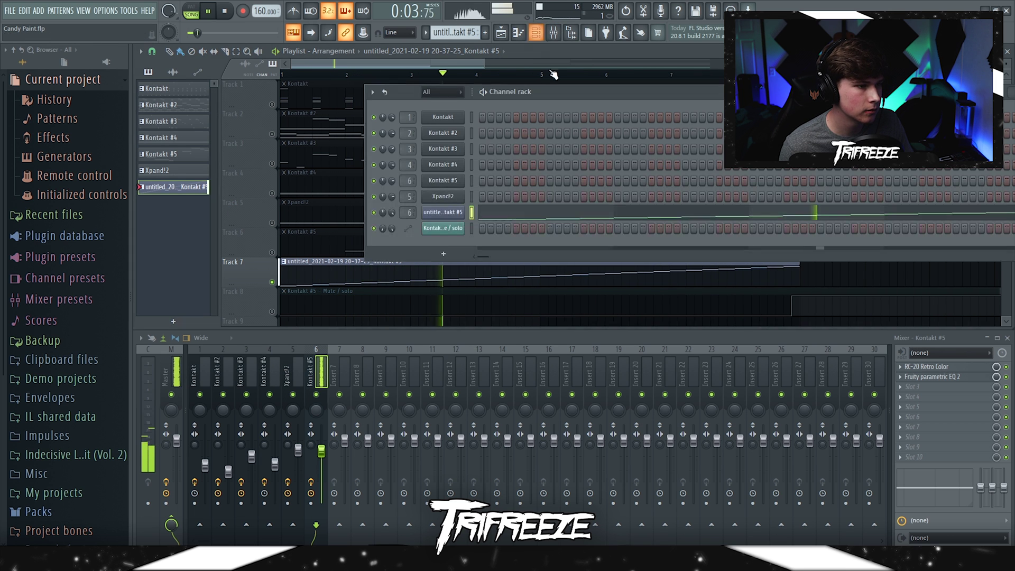
click(443, 212)
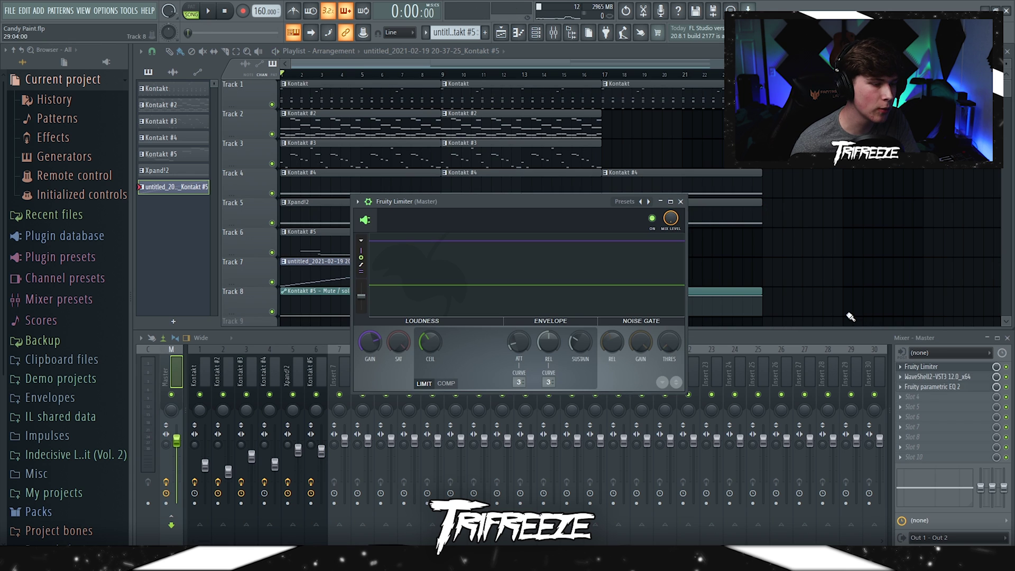
- Reposition the Master track's Fruity Limiter window, set the system volume to 70 and start playing the full arrangement
drag(439, 201, 501, 173)
key(XF86AudioLowerVolume)
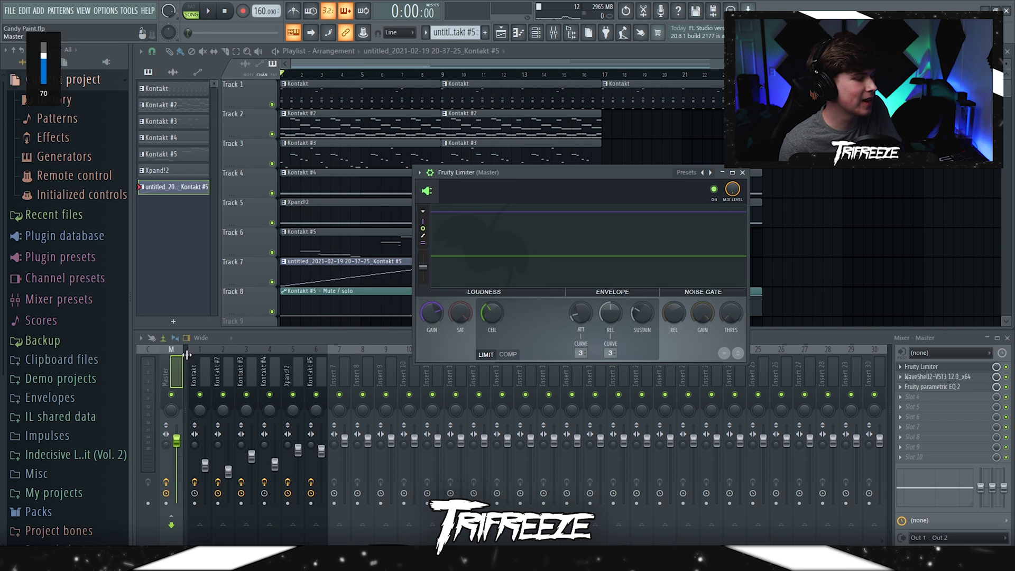
click(208, 12)
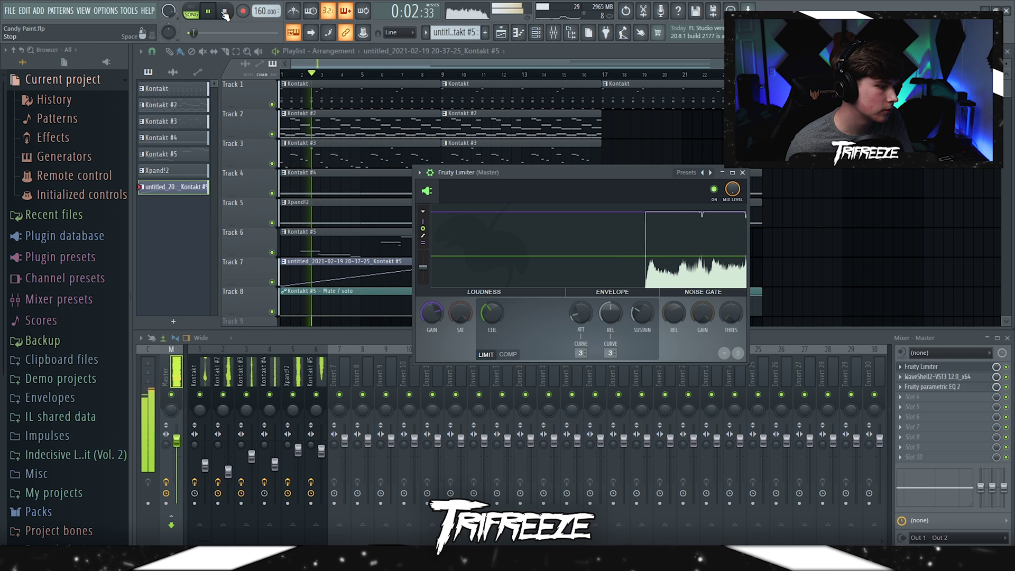
- Stop playback and look over the Master track's Fruity Limiter settings, then close the limiter
click(225, 12)
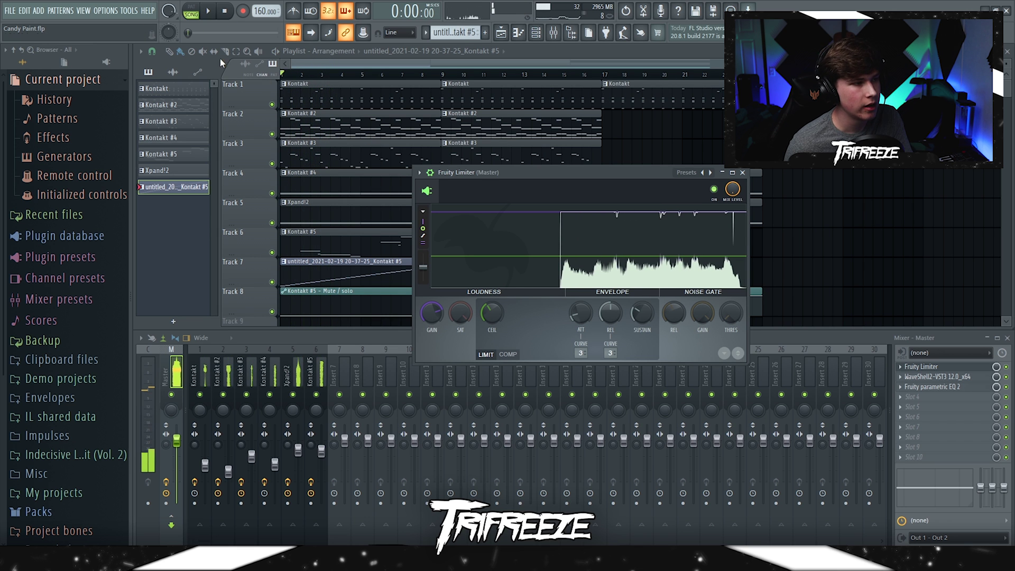
drag(480, 180, 474, 157)
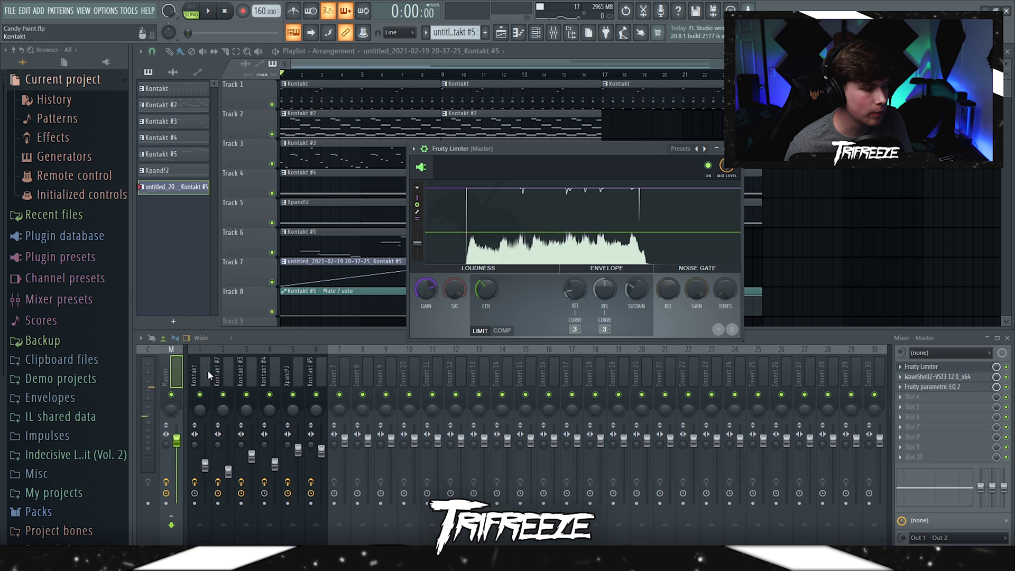
drag(495, 148, 494, 144)
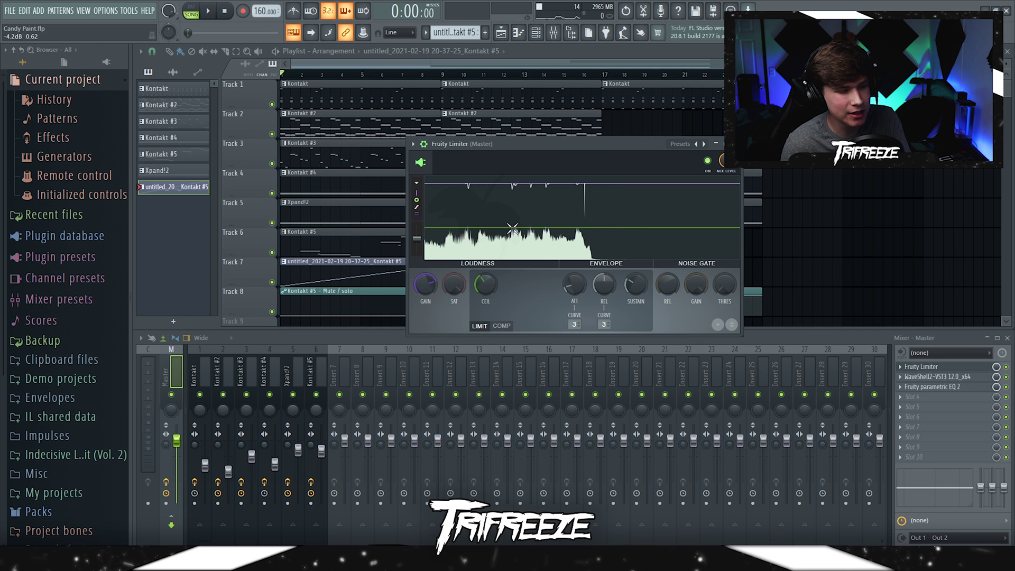
click(921, 367)
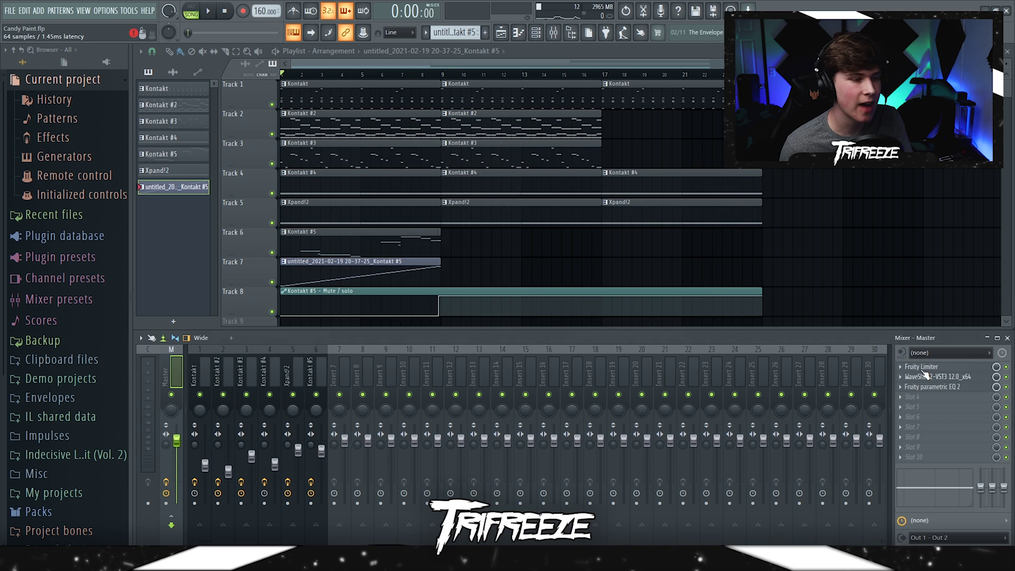
- Look over the R-Vox compression, gate and gain settings in the Master's WaveShell2-VST3 12.0_x64 slot, then close the plugin
click(936, 377)
drag(453, 143, 492, 126)
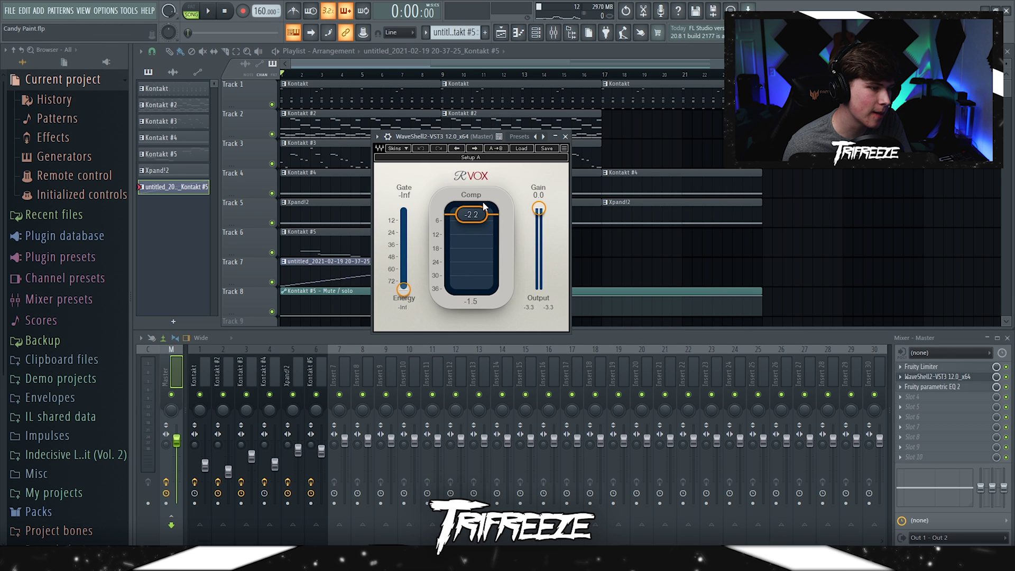
drag(444, 135, 466, 141)
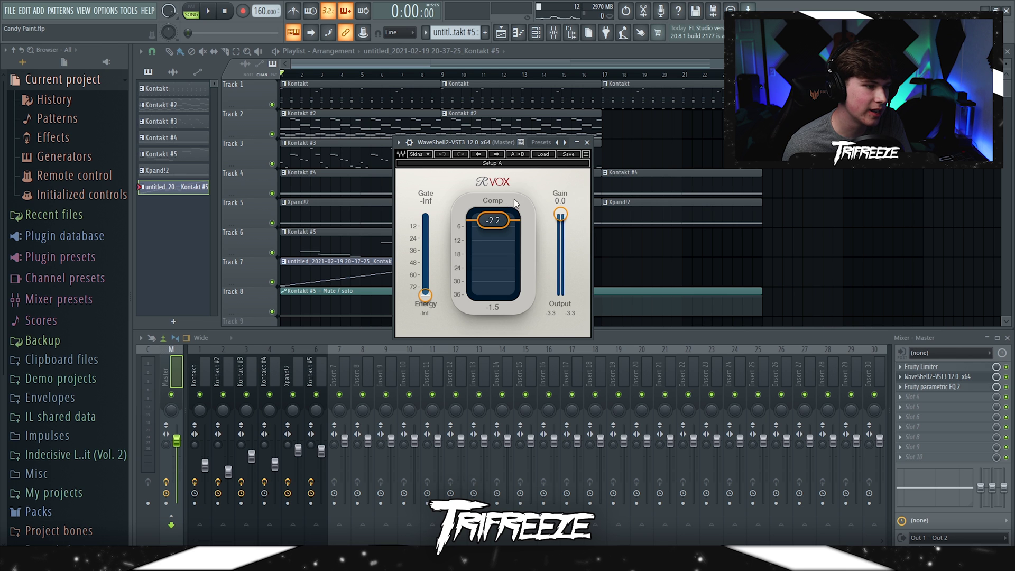
click(587, 142)
- Look over the Master track's Fruity parametric EQ 2 curve and its bands, then close the equalizer
click(935, 387)
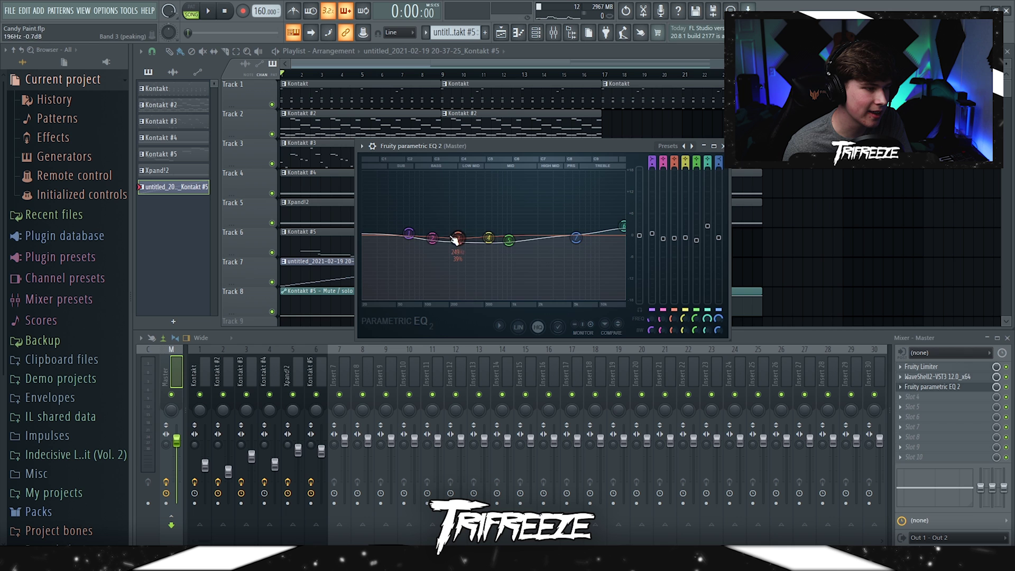
click(724, 146)
click(950, 387)
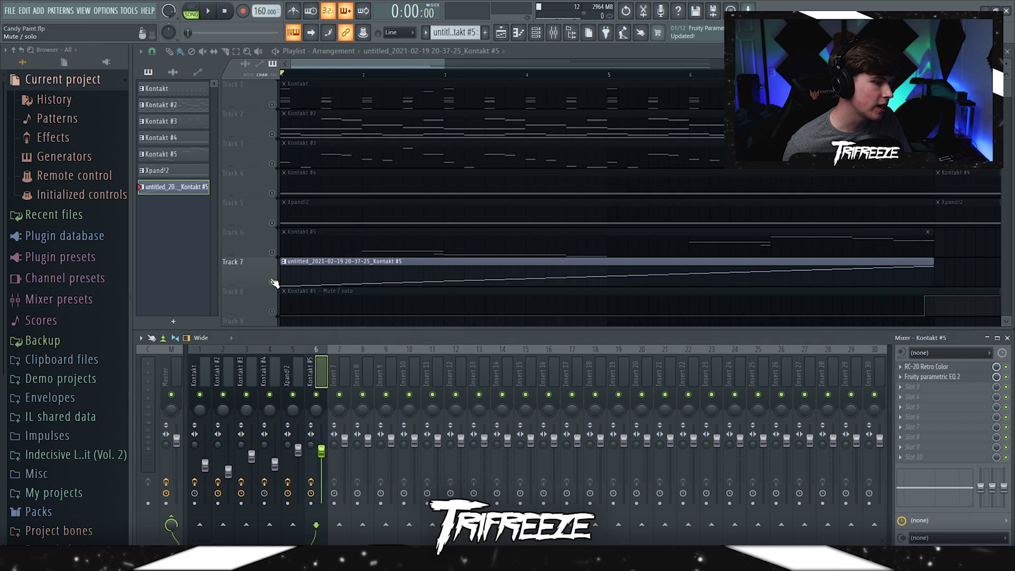
- Take Track 7 out of solo and play the full arrangement, checking the Kontakt #5 and Master mixer tracks, then stop playback
right_click(272, 282)
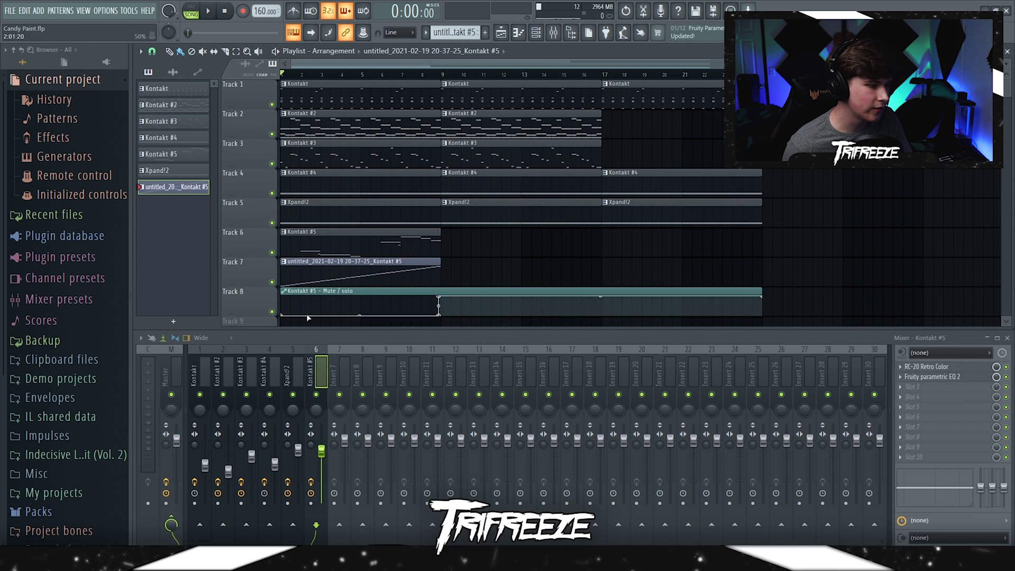
key(space)
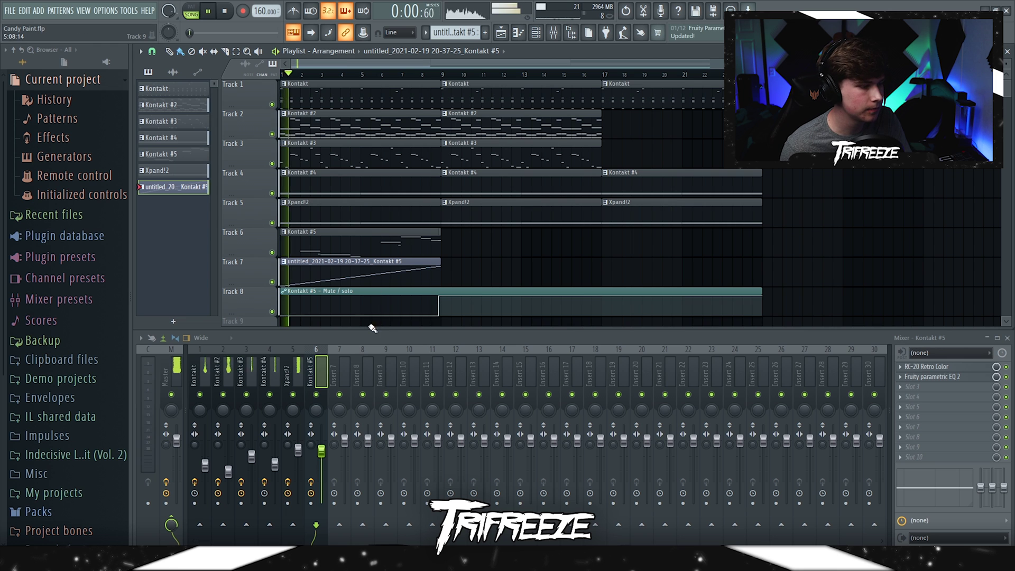
drag(326, 448, 325, 449)
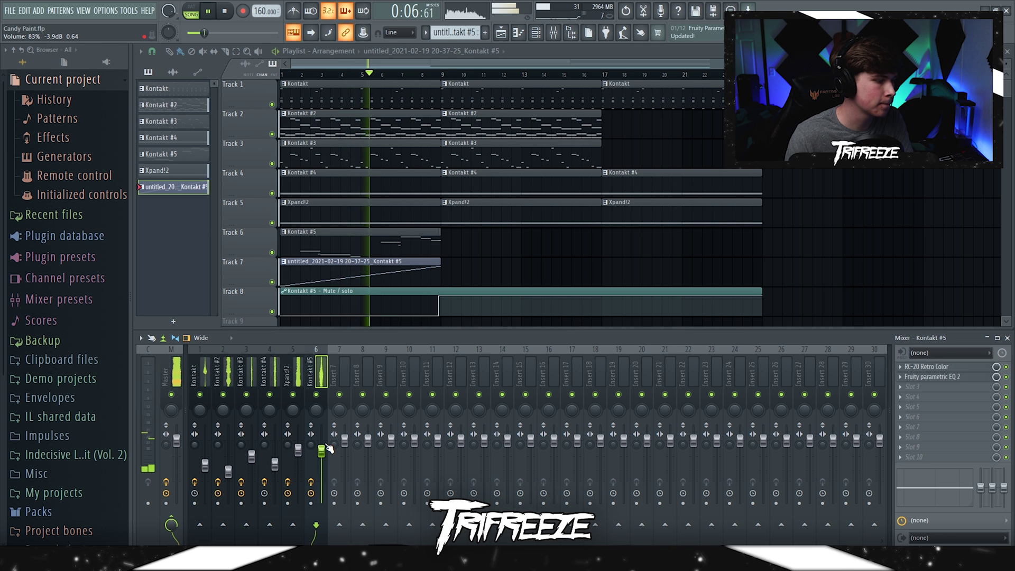
click(179, 373)
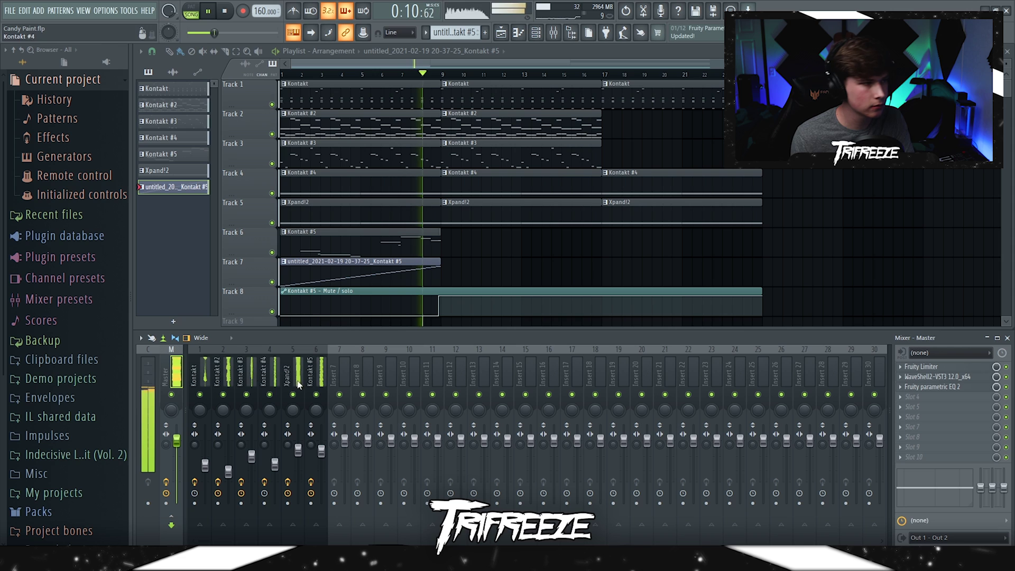
key(space)
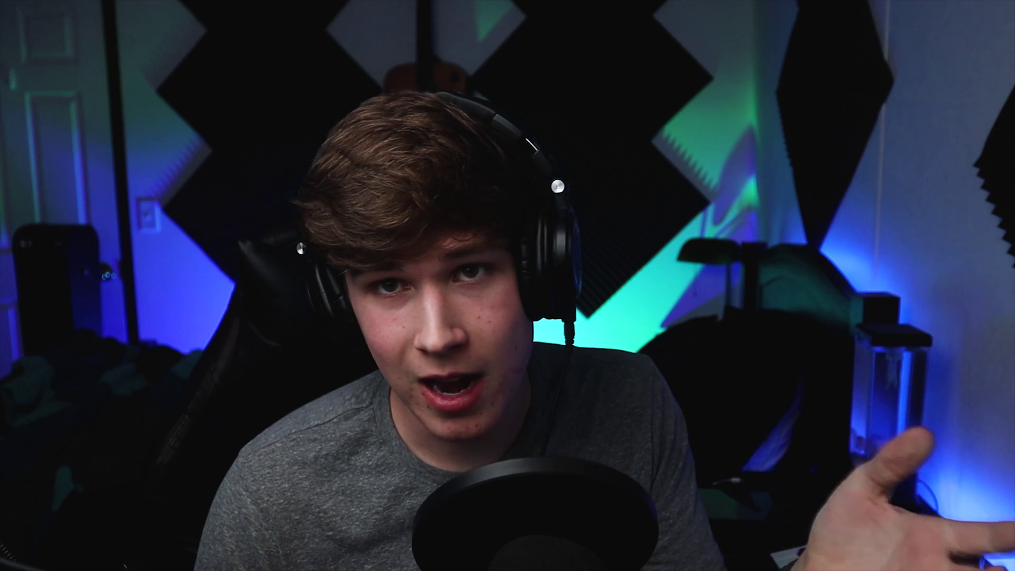